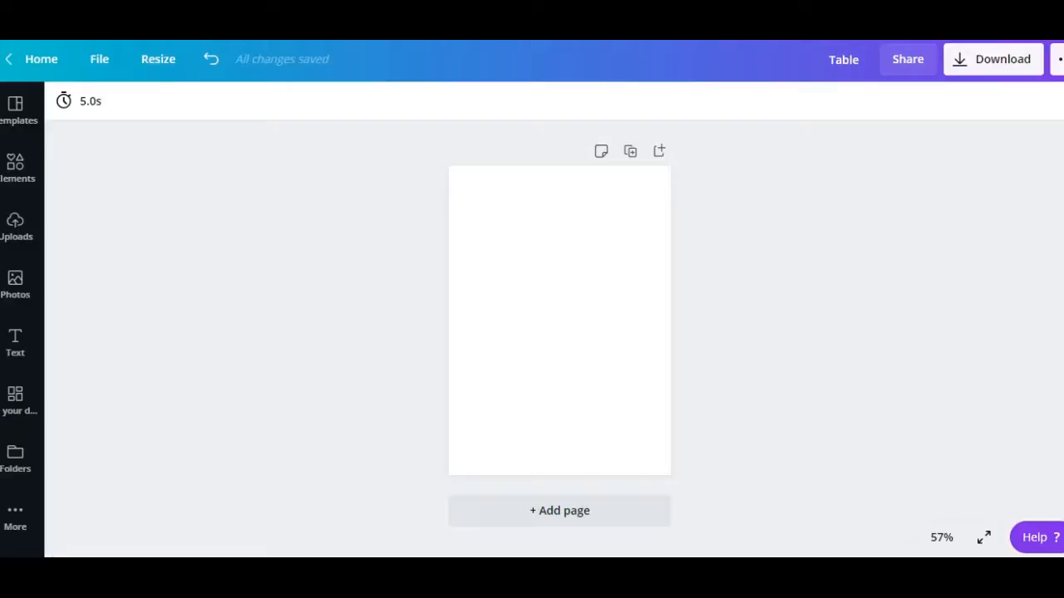
Add the uploaded tan-and-teal flower image to the page, then tilt it sideways and place it in the upper-left corner
{"action": "left_click", "coordinate": [17, 224]}
{"action": "left_click", "coordinate": [105, 258]}
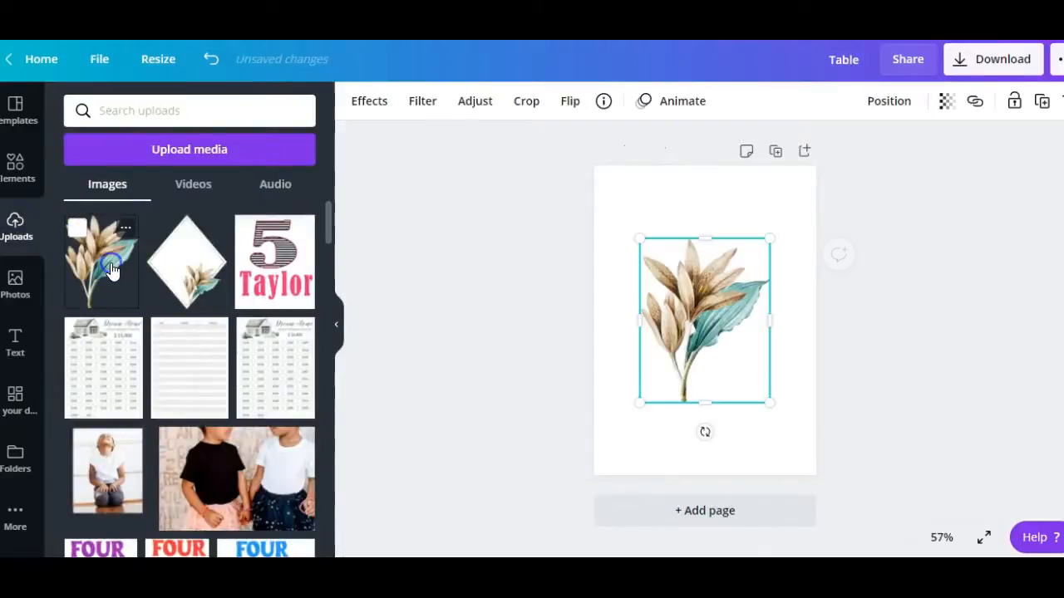
{"action": "left_click_drag", "start_coordinate": [678, 332], "coordinate": [636, 253]}
{"action": "left_click_drag", "start_coordinate": [660, 352], "coordinate": [577, 316]}
{"action": "mouse_move", "coordinate": [657, 233]}
{"action": "left_mouse_down"}
{"action": "mouse_move", "coordinate": [638, 219]}
{"action": "mouse_move", "coordinate": [642, 233]}
{"action": "left_mouse_up"}
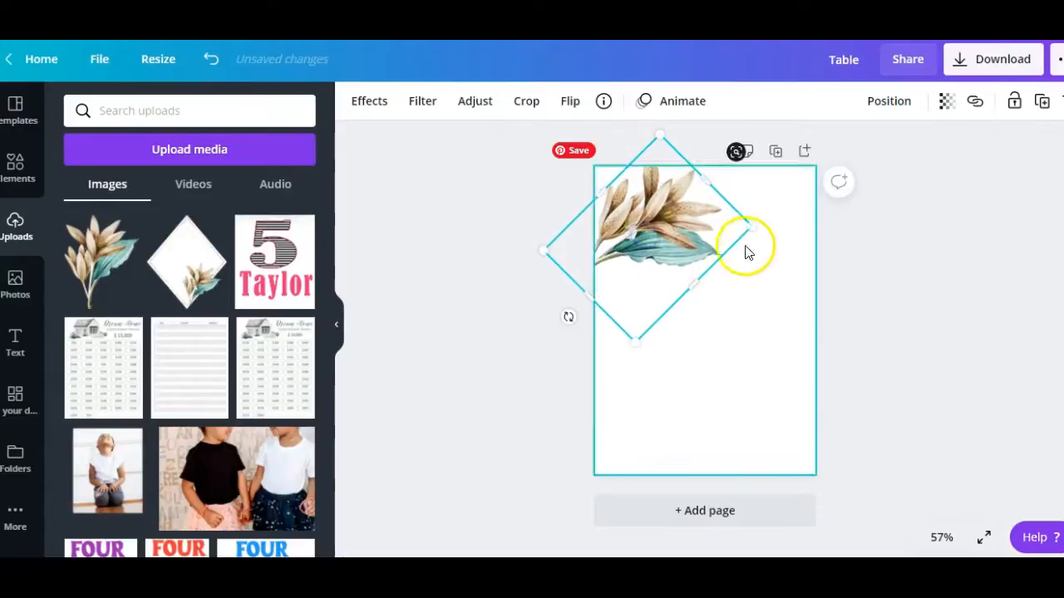
Enlarge the flower image slightly and fine-tune its tilt and position so its stem runs off the page's left edge
{"action": "left_click_drag", "start_coordinate": [762, 228], "coordinate": [788, 241]}
{"action": "left_click_drag", "start_coordinate": [720, 223], "coordinate": [713, 241]}
{"action": "left_click", "coordinate": [966, 346]}
{"action": "left_click", "coordinate": [698, 272]}
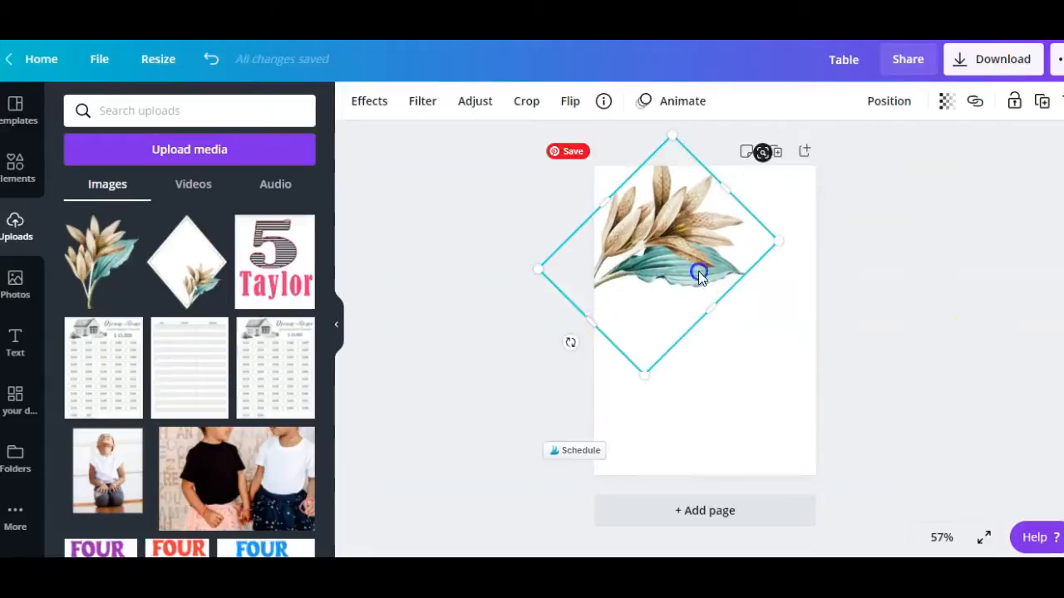
{"action": "left_click_drag", "start_coordinate": [577, 357], "coordinate": [590, 358]}
{"action": "left_click_drag", "start_coordinate": [645, 262], "coordinate": [635, 261]}
{"action": "left_click", "coordinate": [973, 312]}
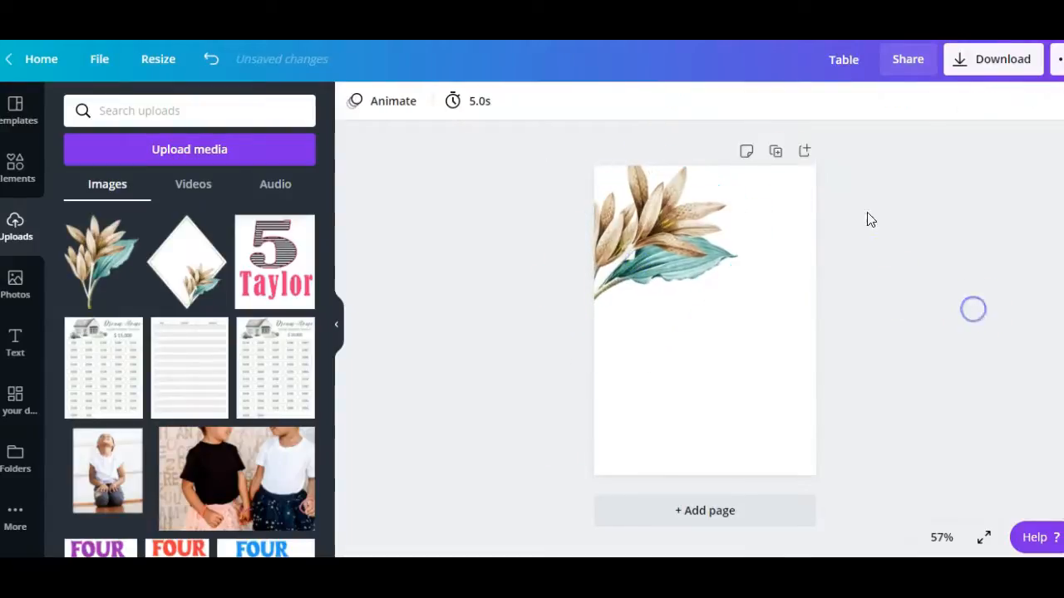
Add a heading to the page reading "Table"
{"action": "left_click", "coordinate": [19, 343]}
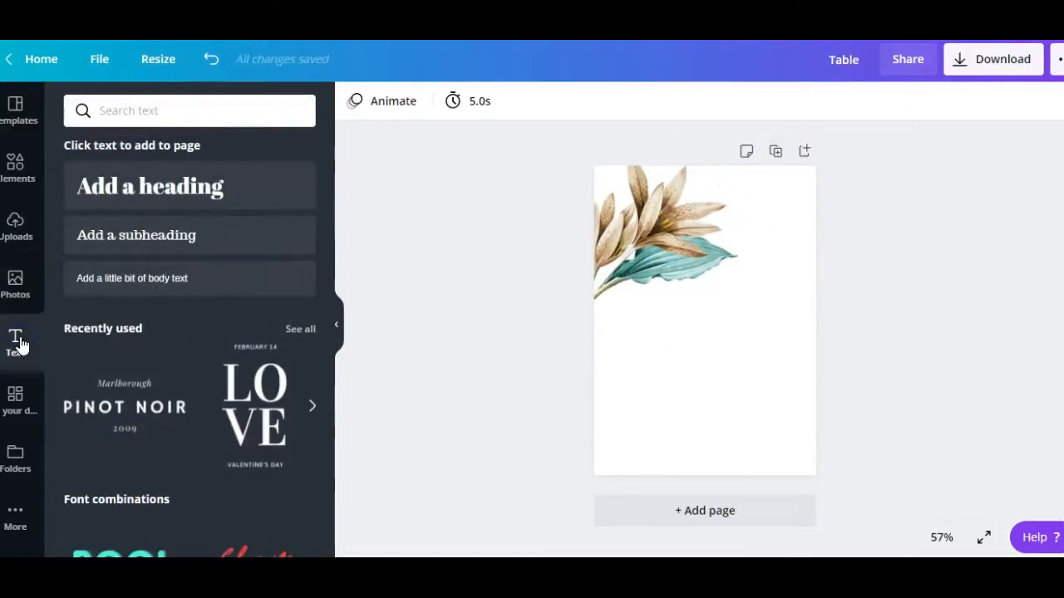
{"action": "left_click", "coordinate": [176, 202]}
{"action": "type", "text": "T"}
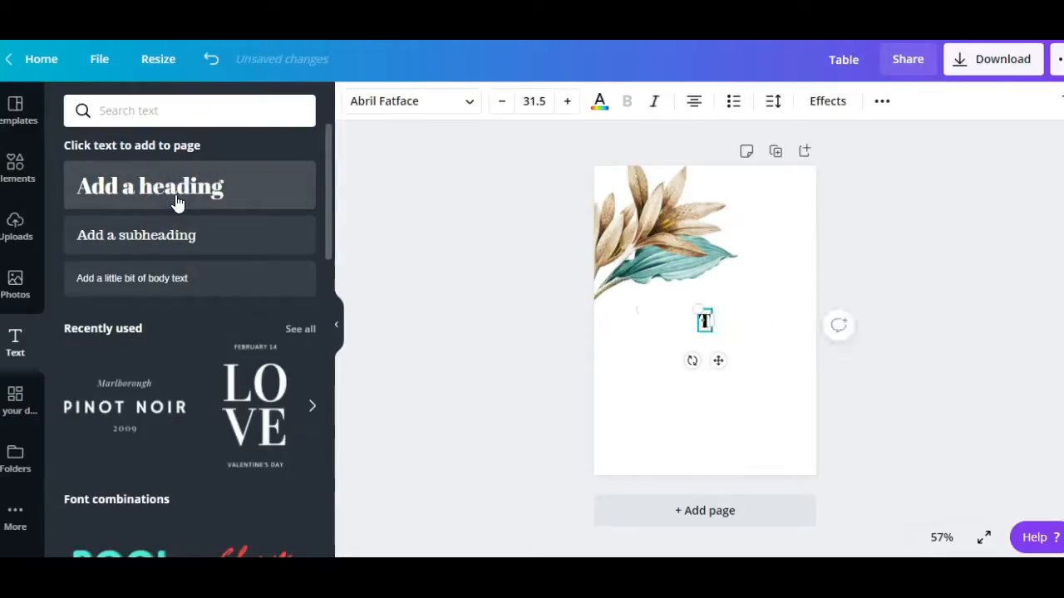
Duplicate the "Table" heading, place the copy centred below it and change its text to "1"
{"action": "left_click", "coordinate": [882, 100]}
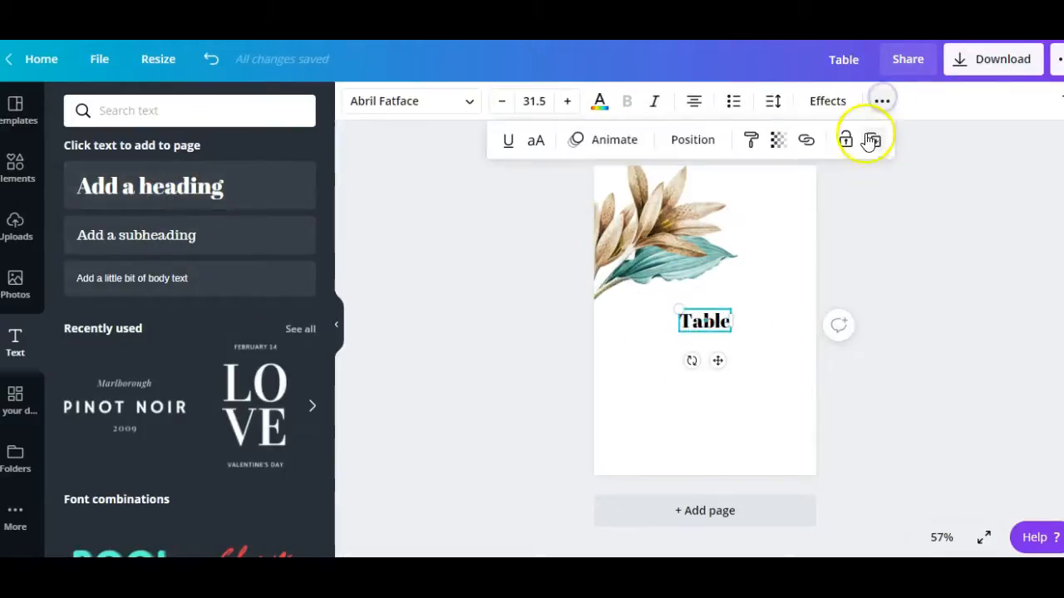
{"action": "left_click", "coordinate": [877, 141]}
{"action": "left_click_drag", "start_coordinate": [722, 333], "coordinate": [719, 354]}
{"action": "double_click", "coordinate": [720, 354]}
{"action": "type", "text": "1"}
{"action": "left_click", "coordinate": [893, 313]}
Browse the font categories for the "Table" text and filter the fonts to Elegant
{"action": "left_click", "coordinate": [705, 320]}
{"action": "left_click", "coordinate": [413, 101]}
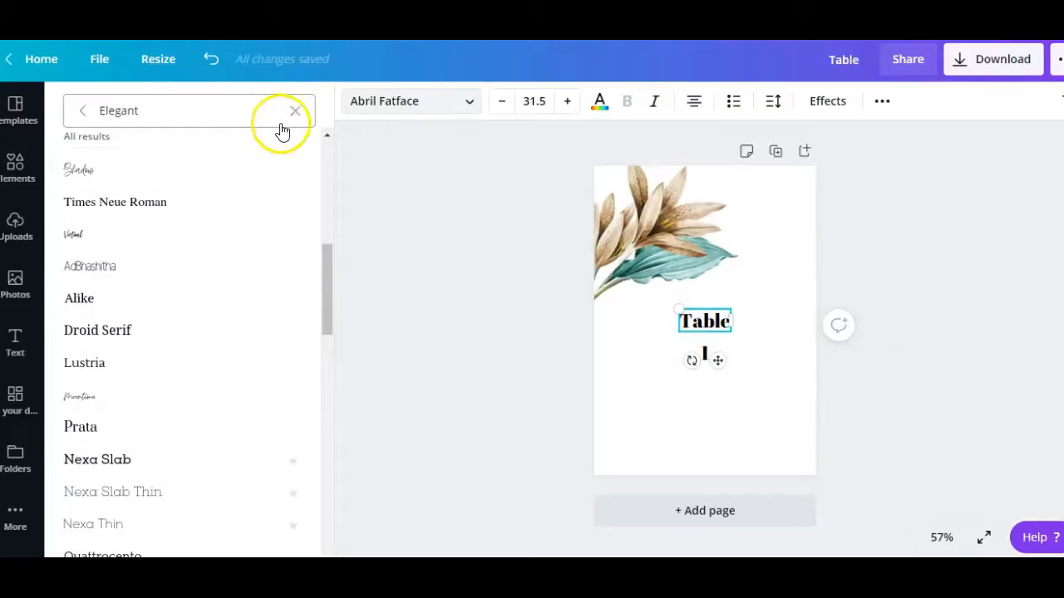
{"action": "left_click", "coordinate": [298, 114]}
{"action": "left_click", "coordinate": [312, 153]}
{"action": "left_click", "coordinate": [312, 154]}
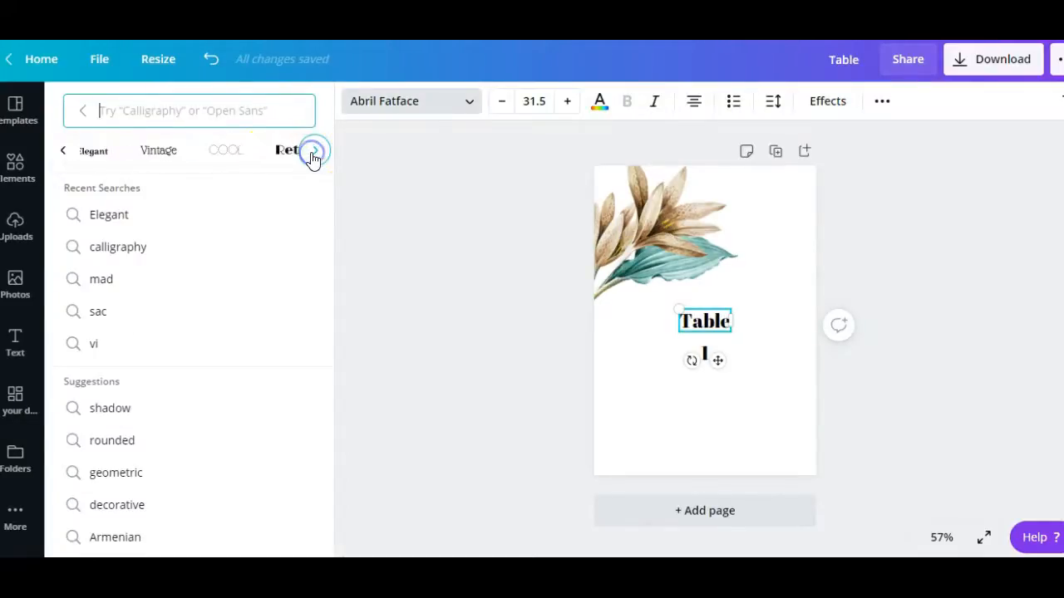
{"action": "left_click", "coordinate": [93, 159]}
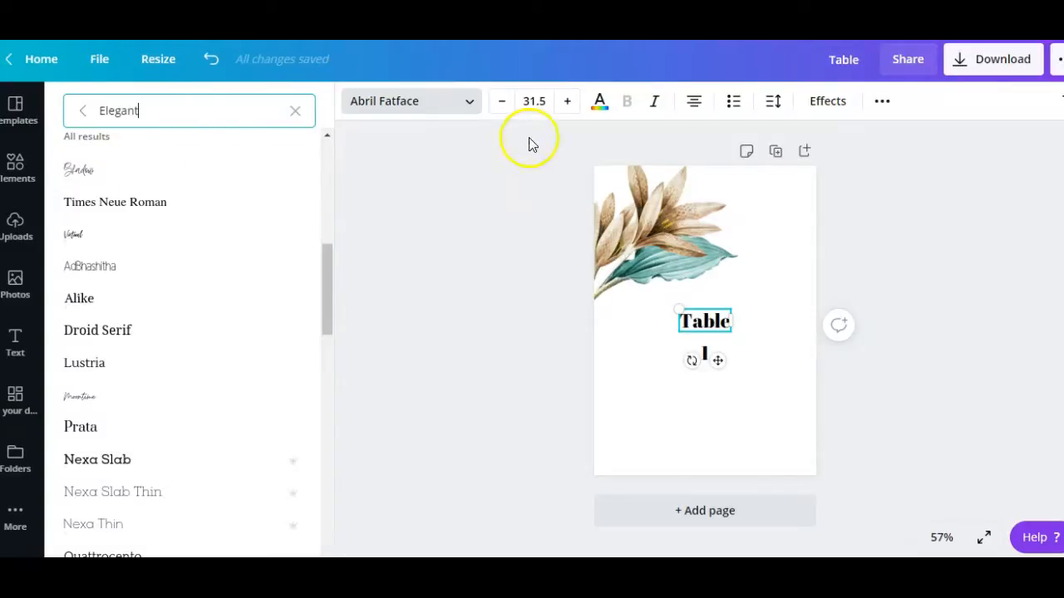
Set the "Table" text to size 60 and move the "1" down clear of it
{"action": "left_click", "coordinate": [544, 100]}
{"action": "type", "text": "6"}
{"action": "key", "text": "Return"}
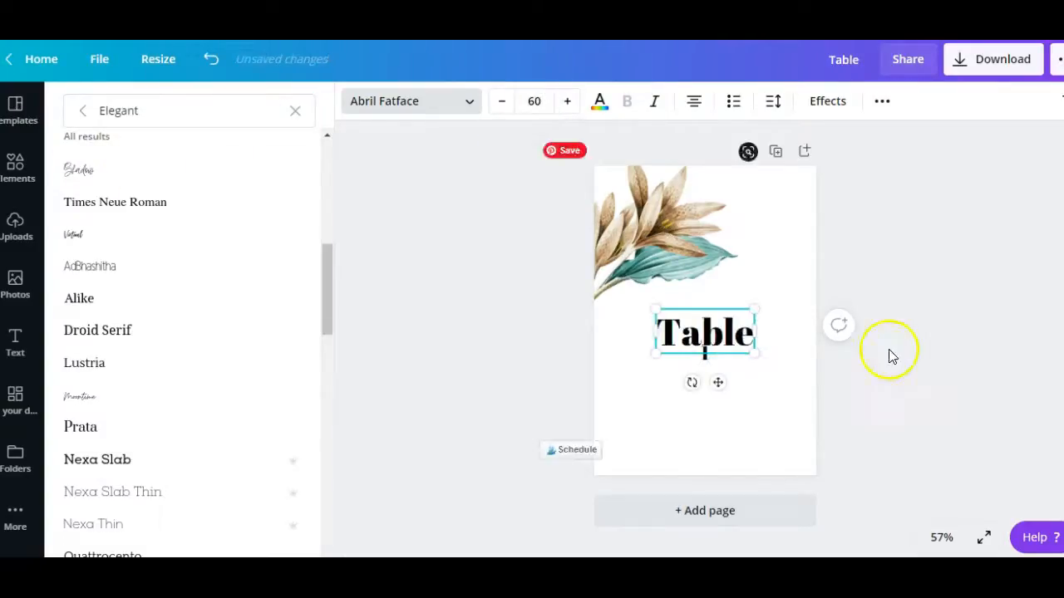
{"action": "left_click", "coordinate": [884, 385]}
{"action": "left_click_drag", "start_coordinate": [705, 364], "coordinate": [706, 393]}
Try the Elegant script fonts on the "Table" text and apply Moontime
{"action": "left_click", "coordinate": [713, 350]}
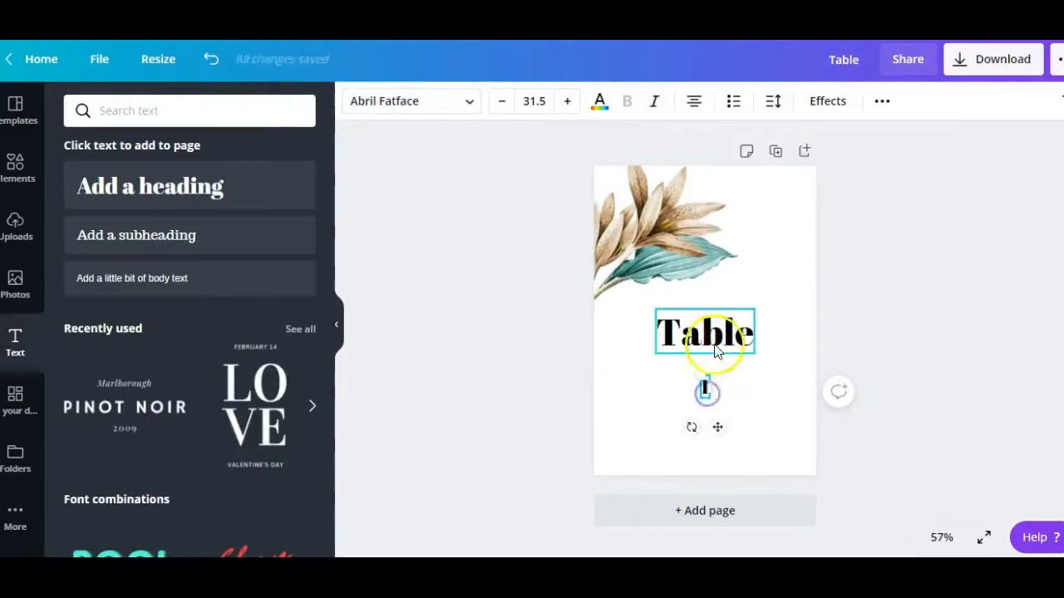
{"action": "left_click", "coordinate": [453, 112]}
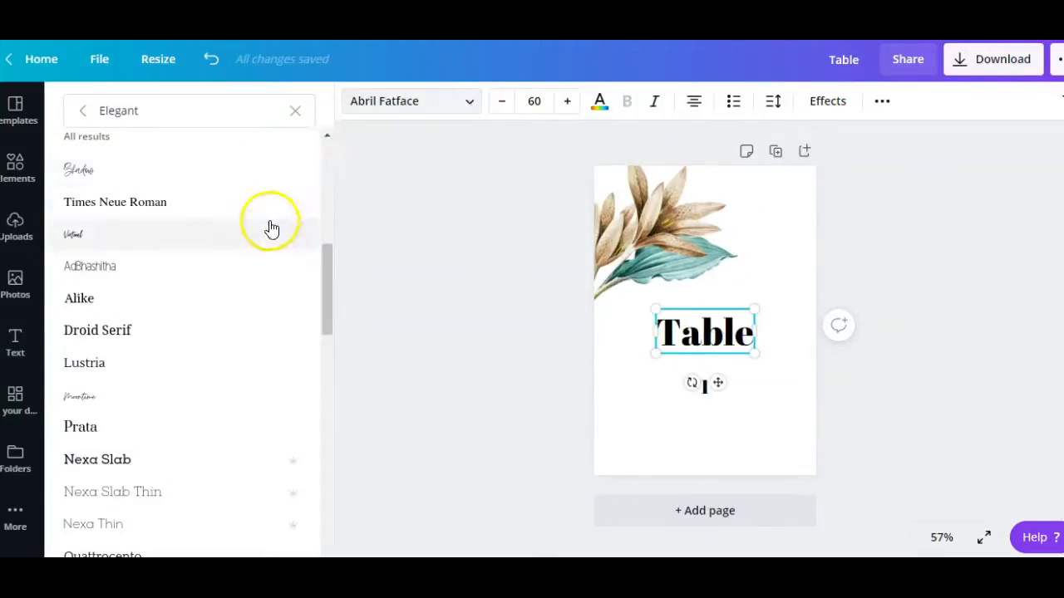
{"action": "left_click", "coordinate": [266, 172]}
{"action": "left_click", "coordinate": [241, 249]}
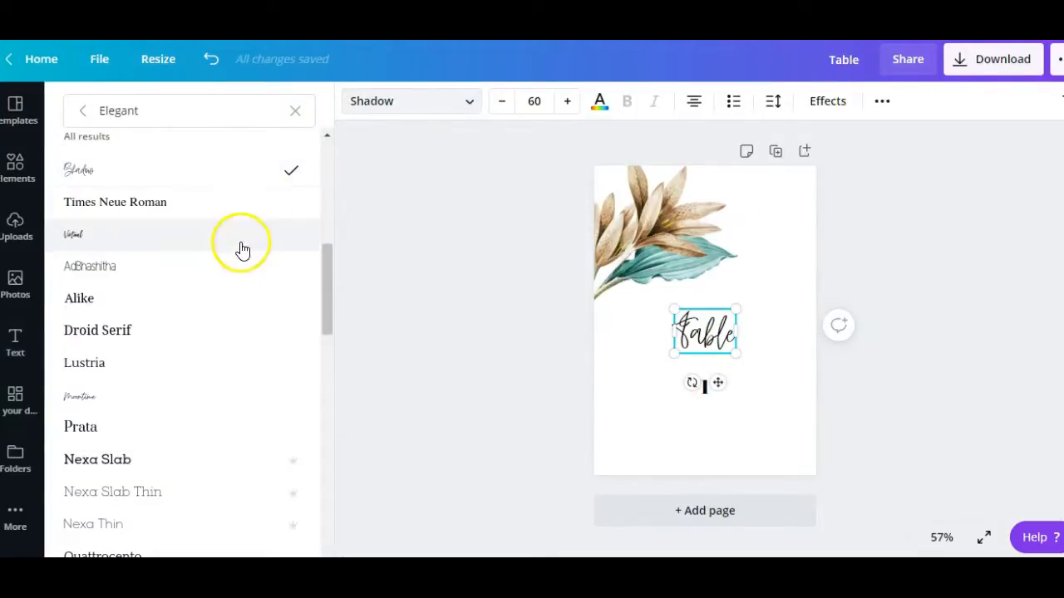
{"action": "left_click", "coordinate": [229, 397]}
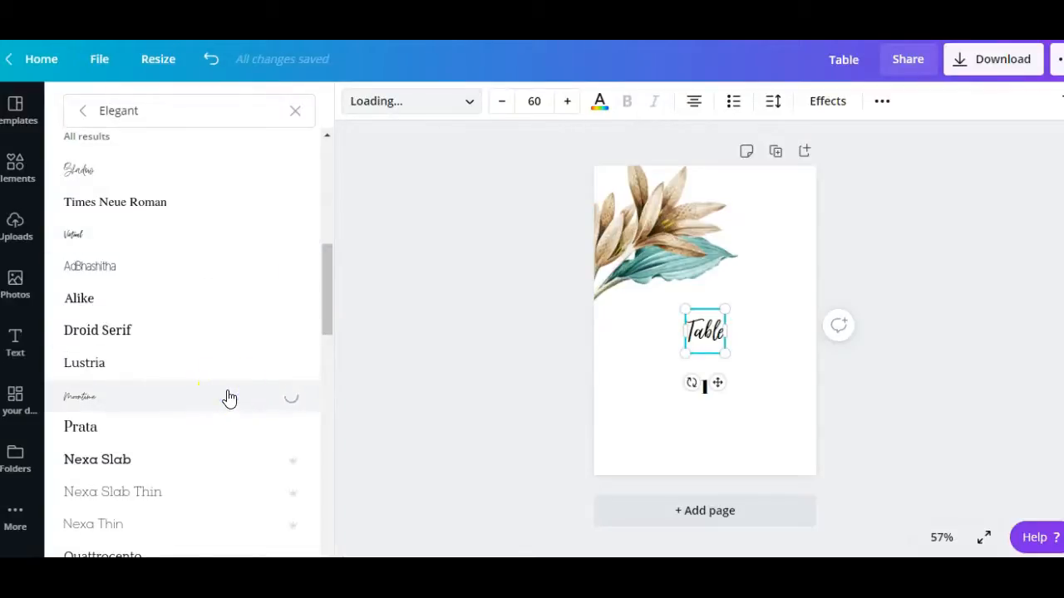
Enlarge the "Table" text to about size 87 and move it up just beneath the teal leaf
{"action": "left_click_drag", "start_coordinate": [683, 314], "coordinate": [641, 308]}
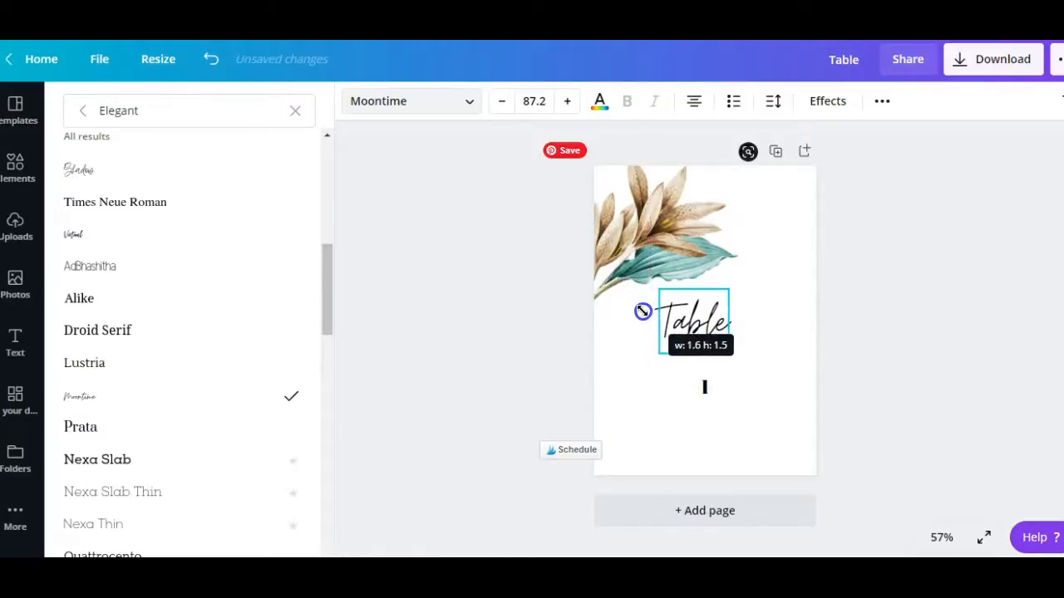
{"action": "mouse_move", "coordinate": [710, 322]}
{"action": "left_mouse_down"}
{"action": "mouse_move", "coordinate": [721, 333]}
{"action": "mouse_move", "coordinate": [723, 311]}
{"action": "left_mouse_up"}
{"action": "left_click", "coordinate": [904, 340]}
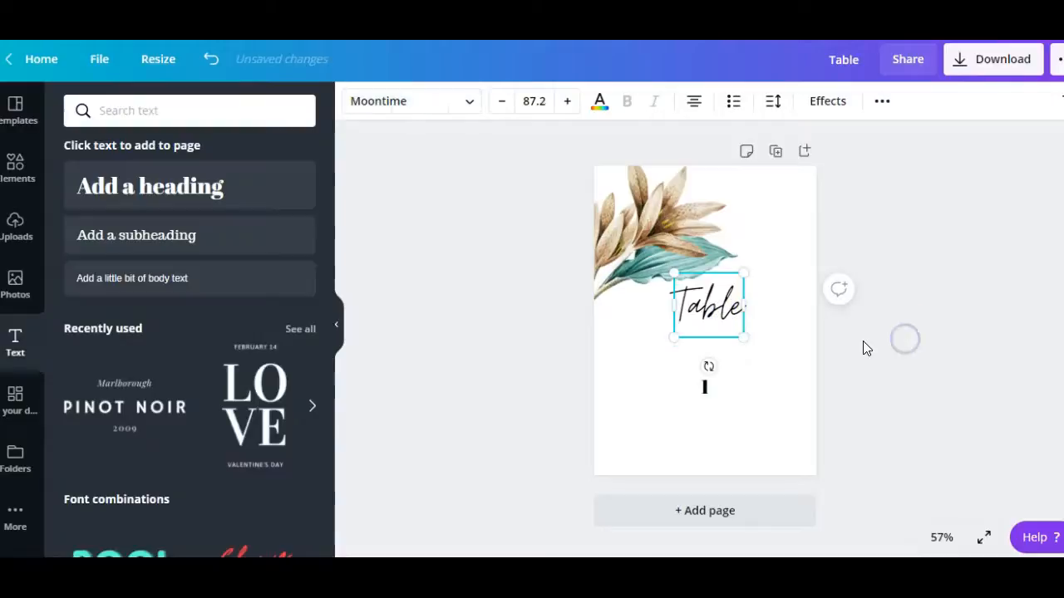
{"action": "left_click", "coordinate": [857, 342]}
Move the "1" up just below "Table" and set its size to 60
{"action": "left_click", "coordinate": [705, 384]}
{"action": "left_click_drag", "start_coordinate": [705, 384], "coordinate": [704, 350]}
{"action": "left_click", "coordinate": [537, 101]}
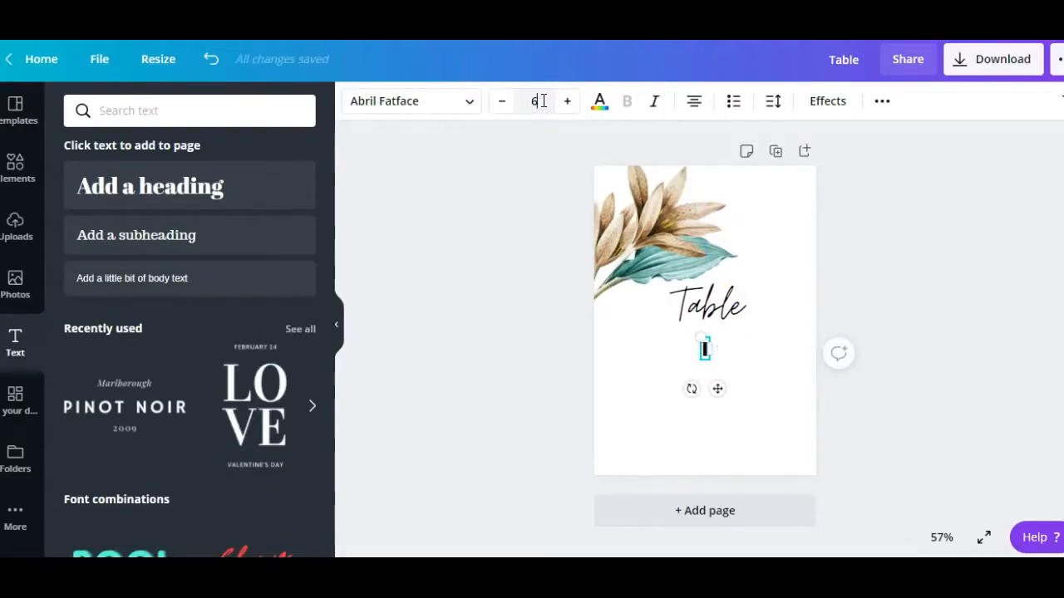
Try the Droid Serif font on the "1" and settle on Lustria
{"action": "left_click", "coordinate": [456, 103]}
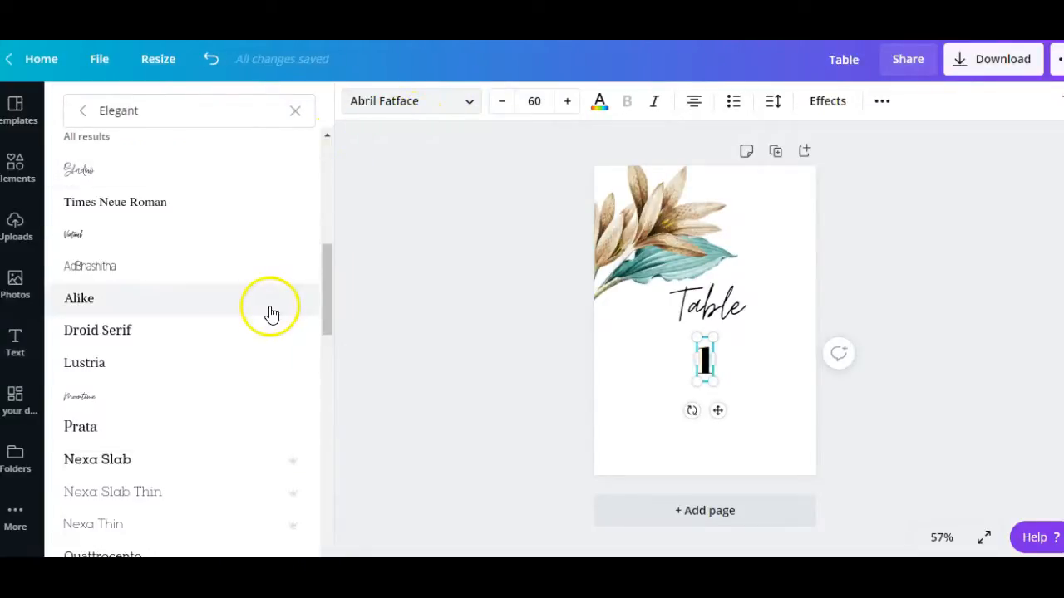
{"action": "left_click", "coordinate": [252, 339]}
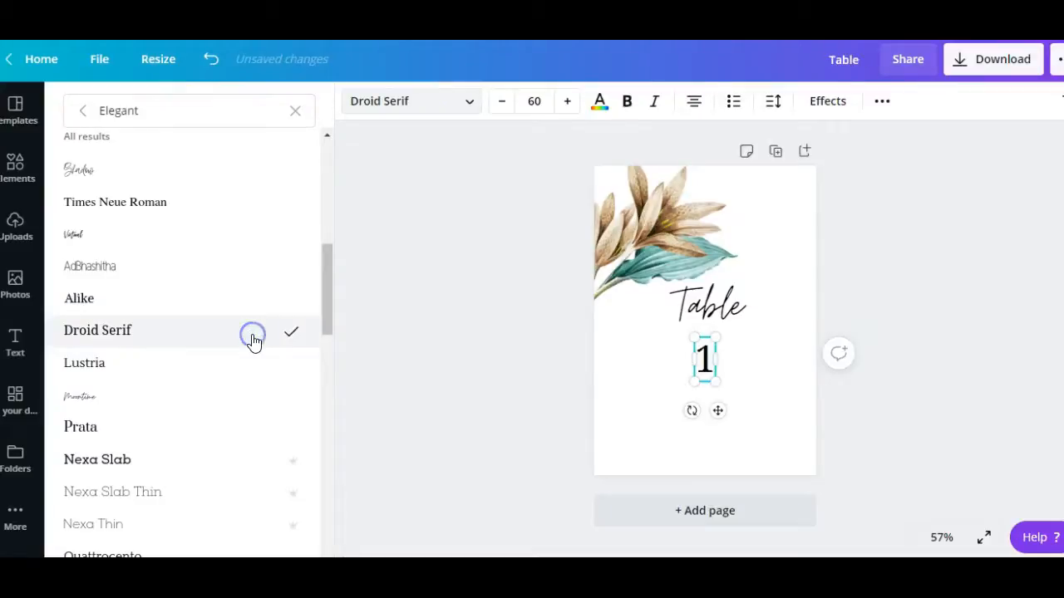
{"action": "left_click", "coordinate": [251, 371]}
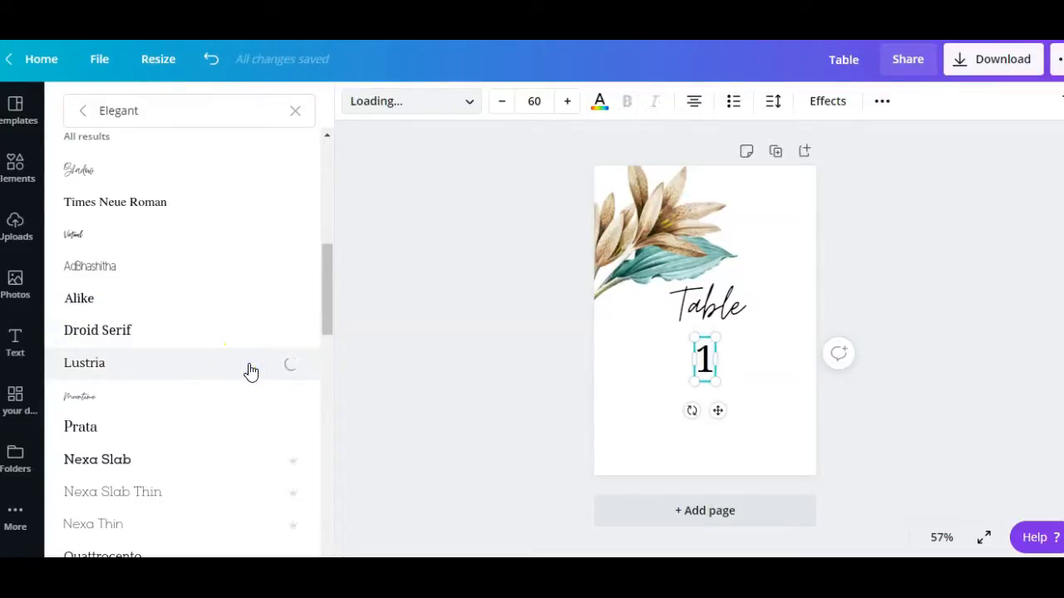
Try "12" as the table number to preview a two-digit number in this font
{"action": "left_click", "coordinate": [638, 367]}
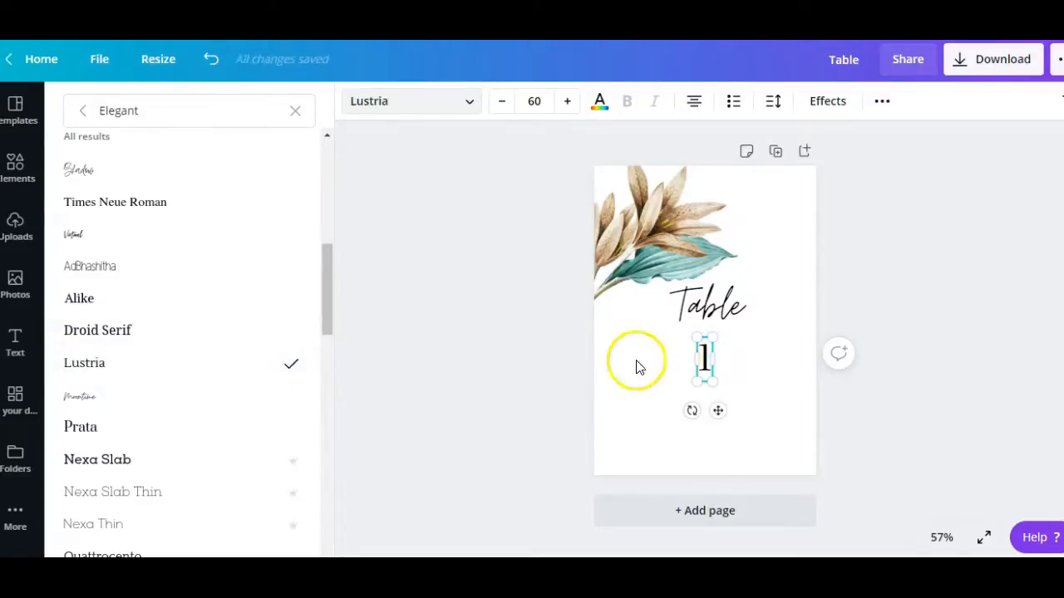
{"action": "left_click", "coordinate": [708, 357]}
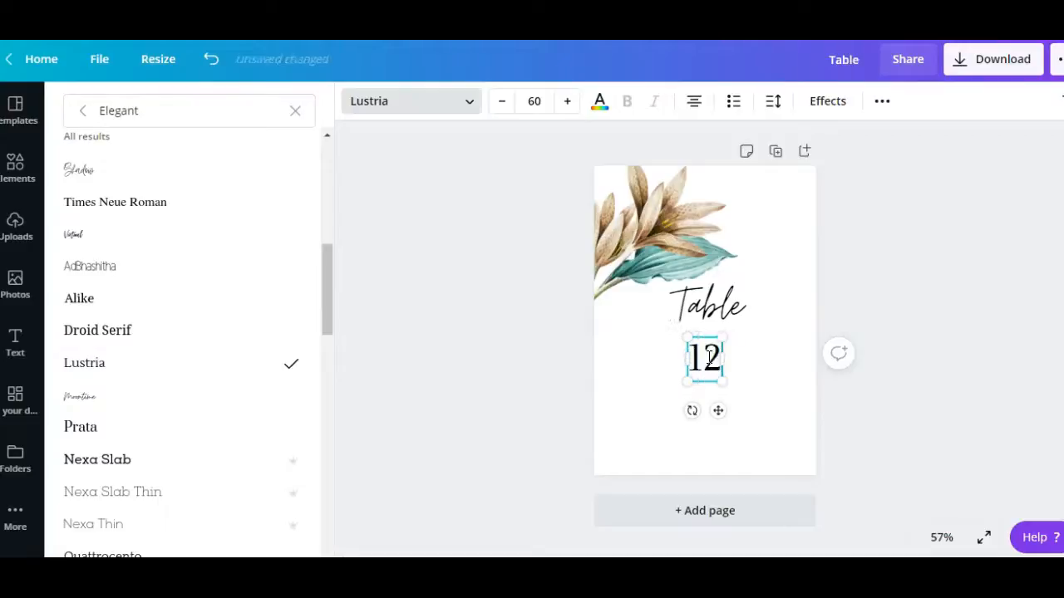
{"action": "left_click", "coordinate": [912, 363]}
Set the size of the "1" to 75 and keep it centred beneath "Table"
{"action": "left_click", "coordinate": [702, 355]}
{"action": "left_click", "coordinate": [529, 100]}
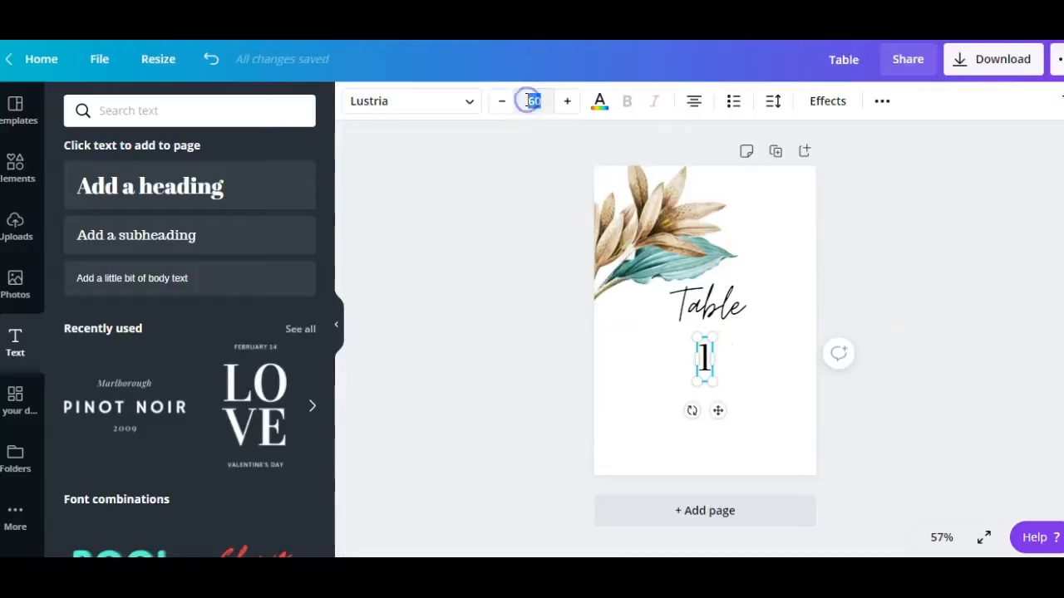
{"action": "key", "text": "Return"}
{"action": "left_click", "coordinate": [896, 262]}
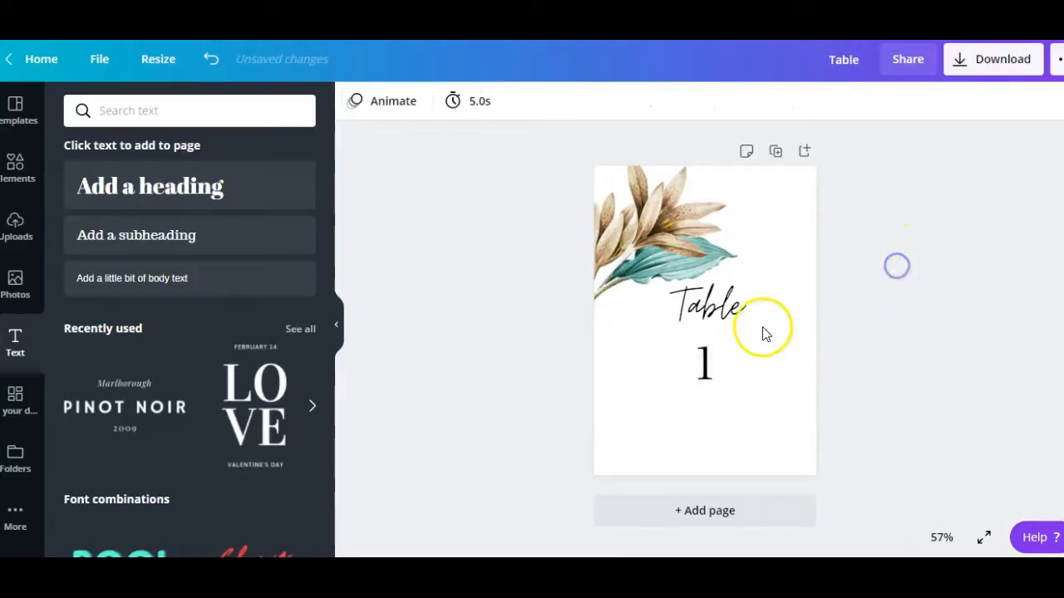
{"action": "left_click", "coordinate": [703, 358]}
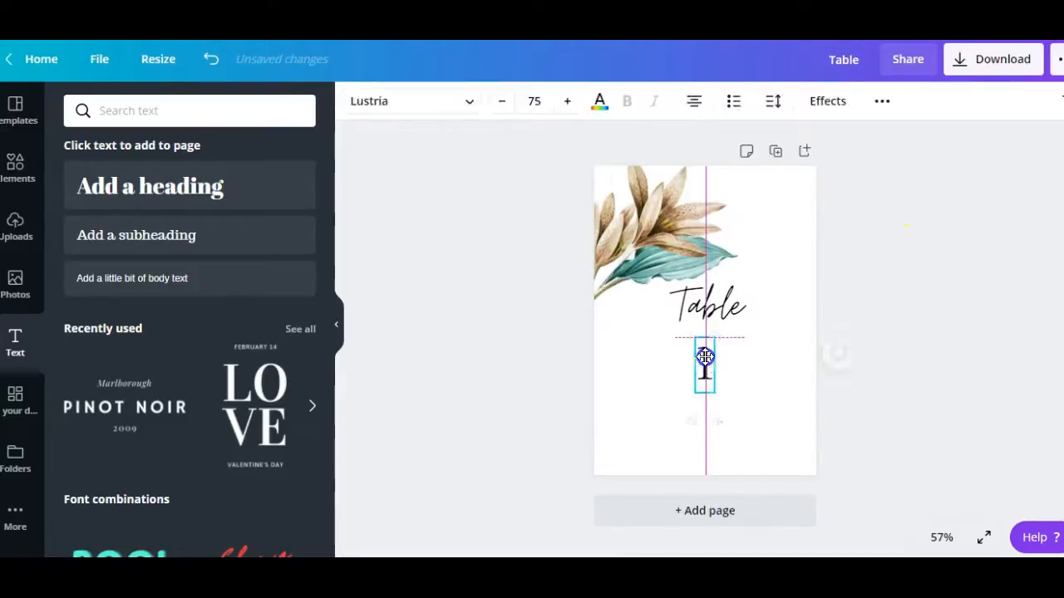
Colour the "Table" text with the tan shade from the flower image's photo colours
{"action": "left_click", "coordinate": [721, 312]}
{"action": "left_click", "coordinate": [600, 103]}
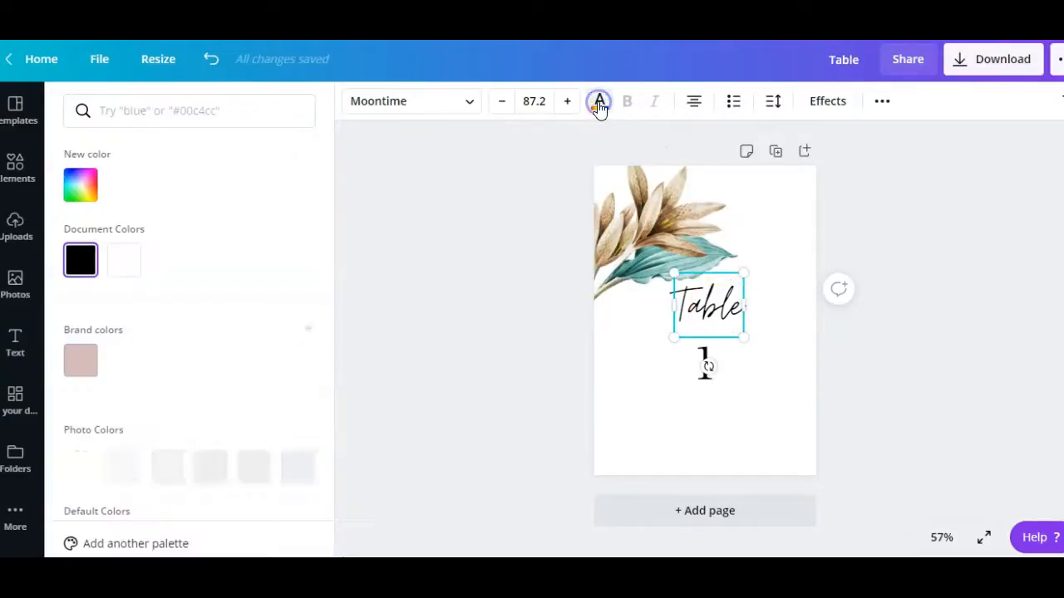
{"action": "left_click_drag", "start_coordinate": [330, 235], "coordinate": [332, 318]}
{"action": "left_click", "coordinate": [168, 350]}
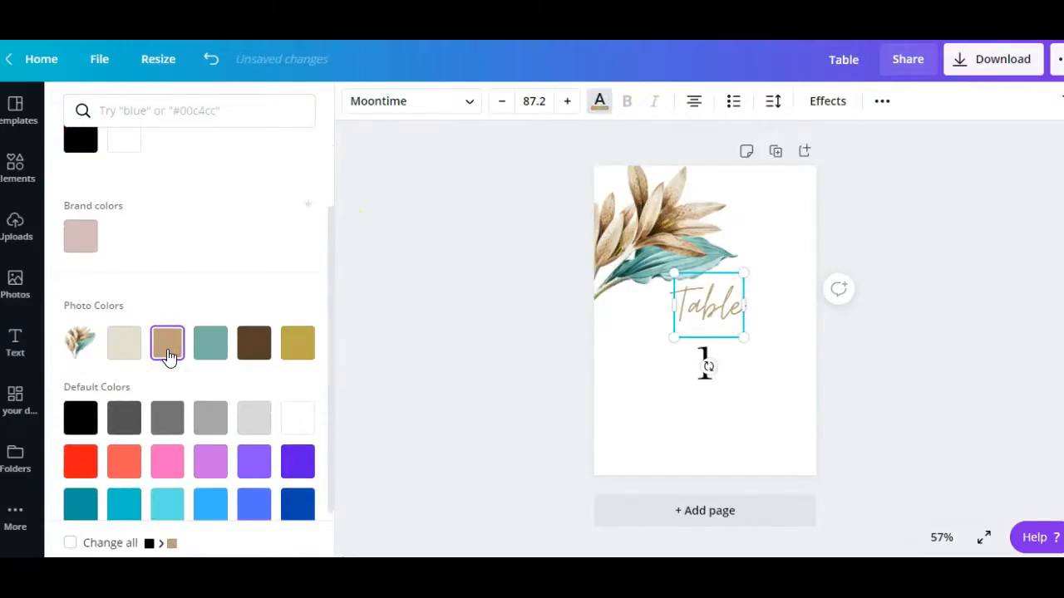
{"action": "left_click", "coordinate": [407, 257]}
Colour the "1" with the teal shade from the flower image's photo colours
{"action": "left_click", "coordinate": [704, 372]}
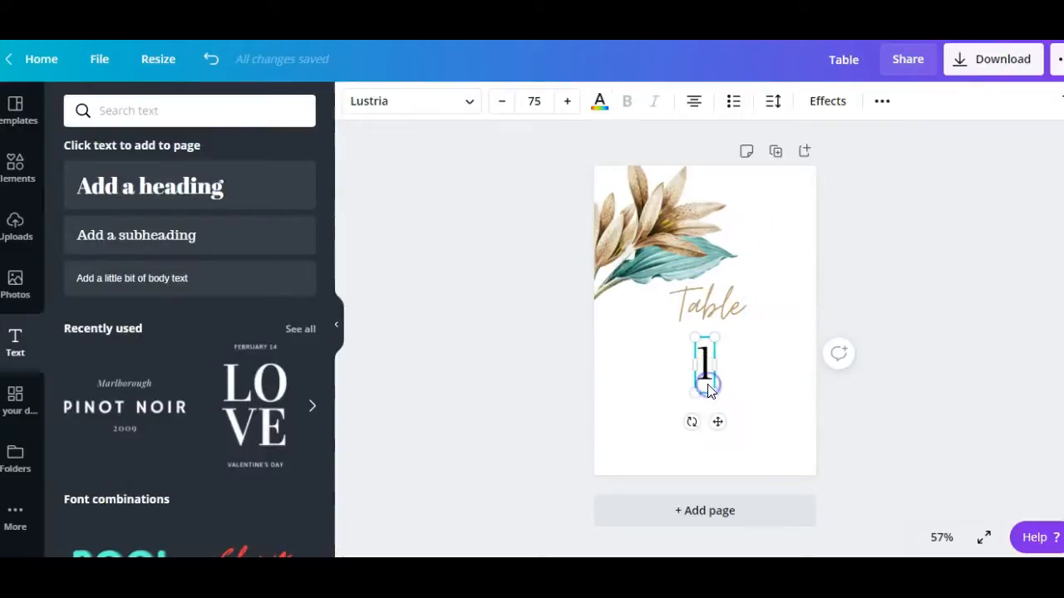
{"action": "left_click", "coordinate": [599, 104]}
{"action": "left_click", "coordinate": [216, 470]}
{"action": "left_click", "coordinate": [435, 342]}
{"action": "left_click", "coordinate": [482, 260]}
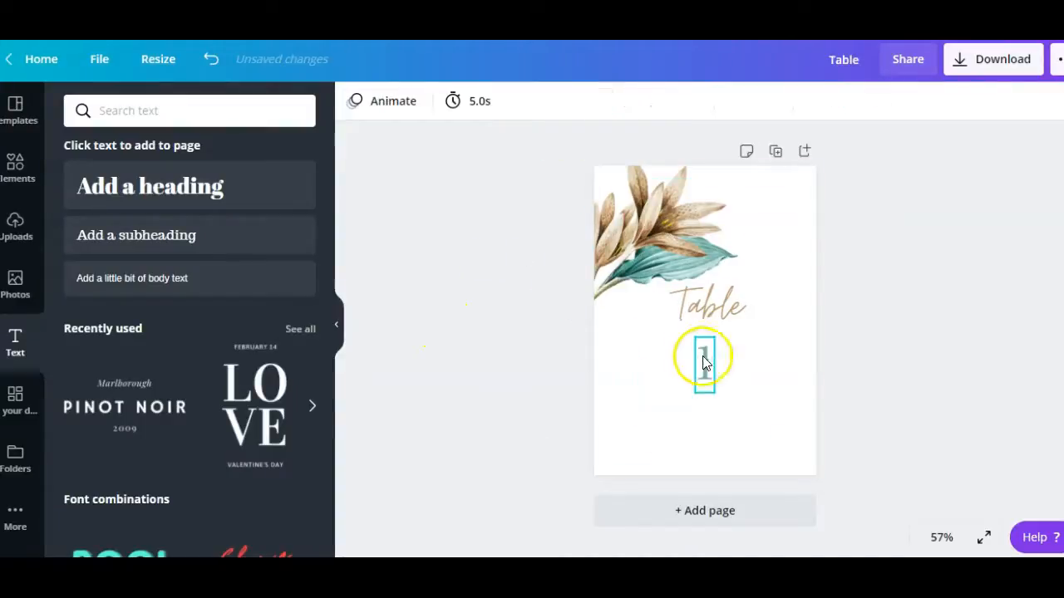
Set the size of the "1" to 175 and move it up slightly closer to "Table"
{"action": "left_click", "coordinate": [703, 360]}
{"action": "left_click", "coordinate": [545, 101]}
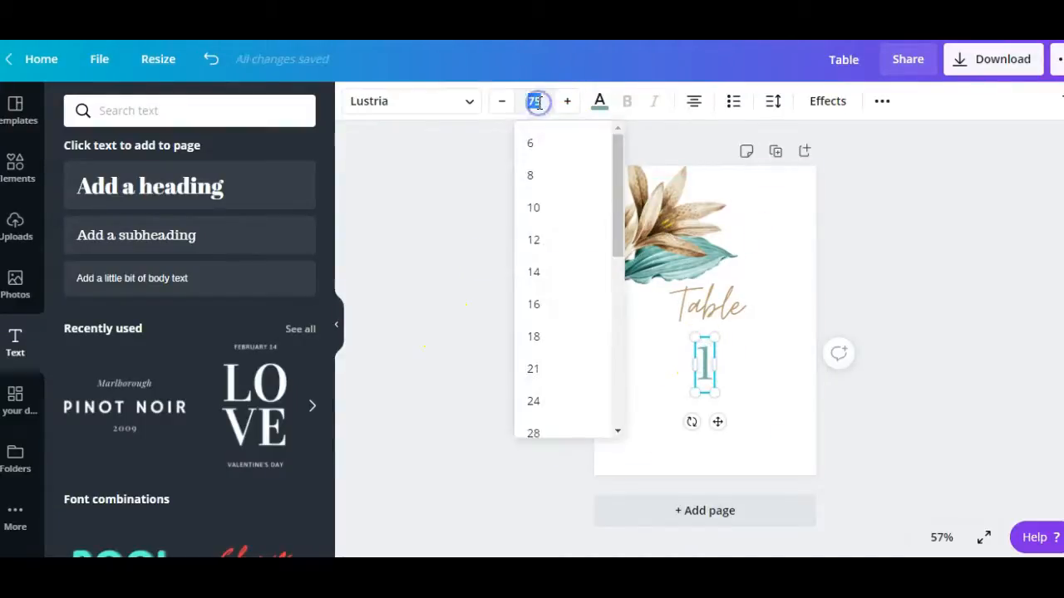
{"action": "type", "text": "175"}
{"action": "key", "text": "Return"}
{"action": "left_click", "coordinate": [958, 297]}
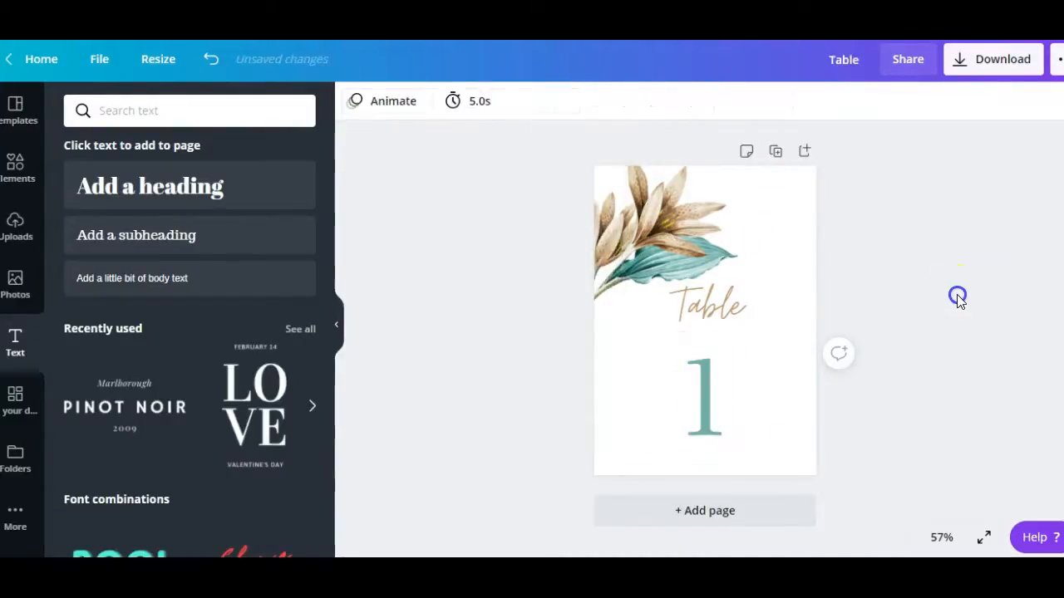
{"action": "left_click_drag", "start_coordinate": [712, 401], "coordinate": [708, 384]}
{"action": "left_click", "coordinate": [962, 318]}
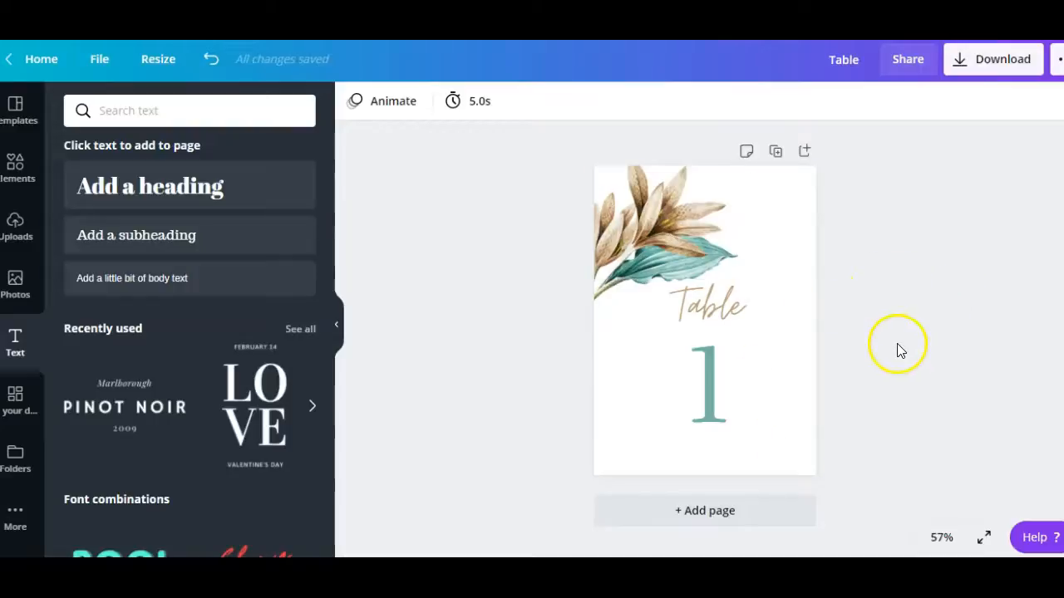
Duplicate the finished card page and set the size of the "1" on the copy to 145
{"action": "left_click", "coordinate": [775, 153]}
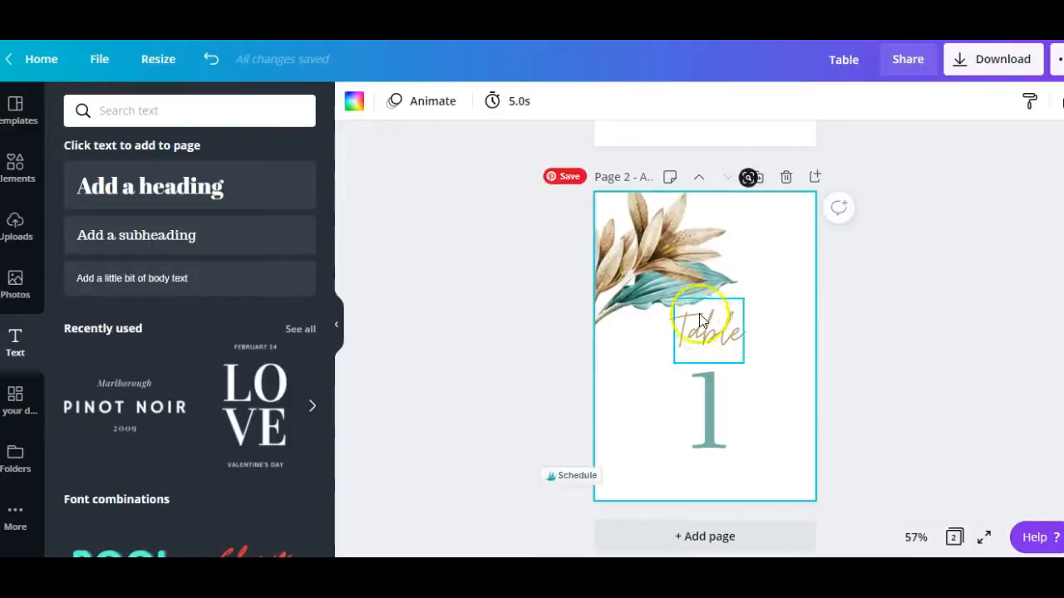
{"action": "left_click", "coordinate": [714, 397]}
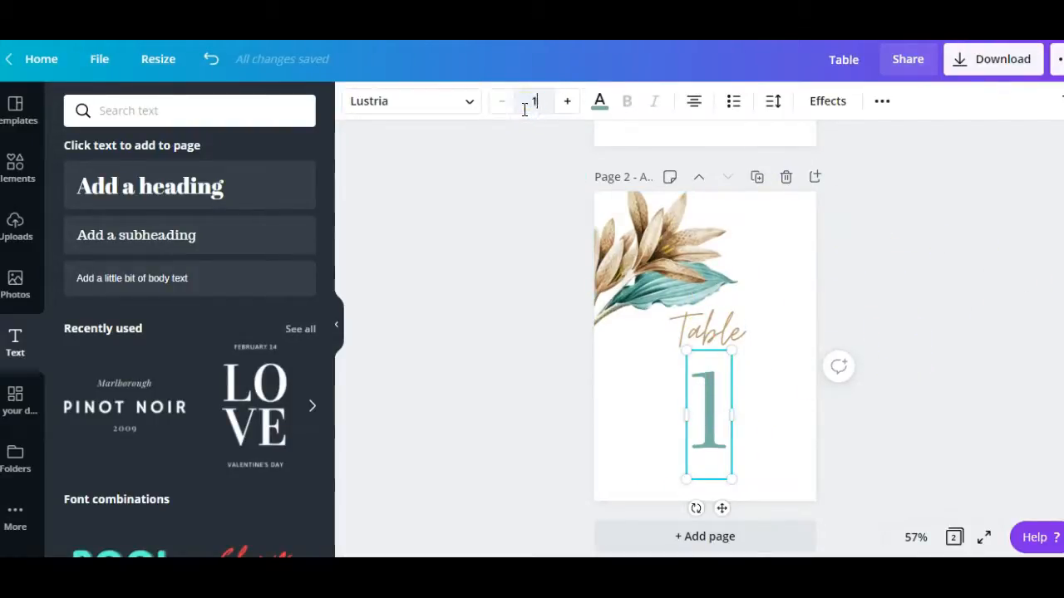
{"action": "key", "text": "Return"}
Duplicate the flower image on the second page, place the copy in the page's lower right corner, and rotate and flip it to mirror the original
{"action": "left_click", "coordinate": [652, 246]}
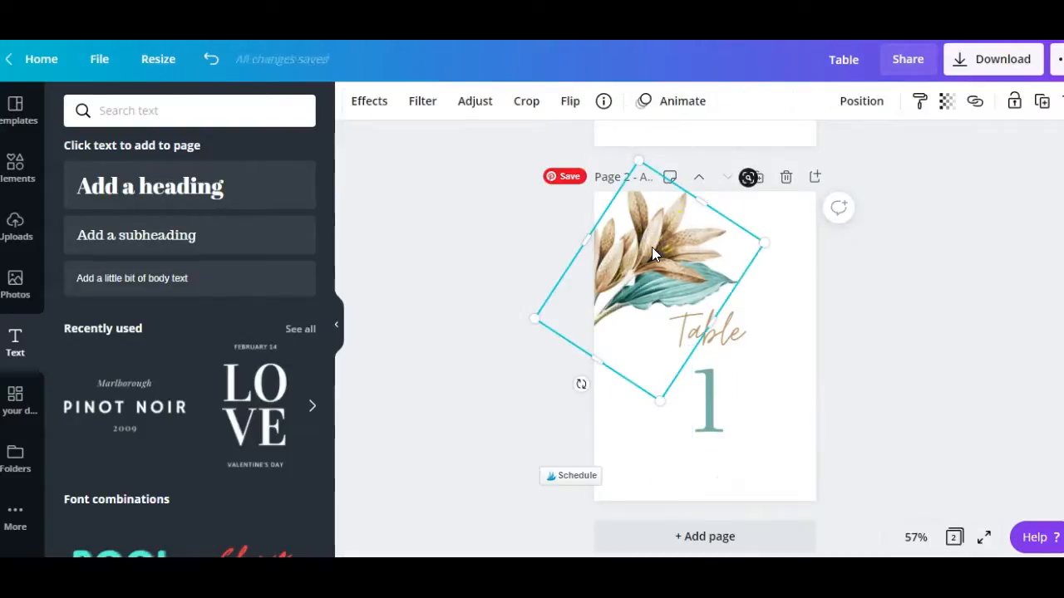
{"action": "key", "text": "ctrl+d"}
{"action": "left_click_drag", "start_coordinate": [652, 247], "coordinate": [762, 374]}
{"action": "left_click_drag", "start_coordinate": [694, 515], "coordinate": [899, 538]}
{"action": "left_click_drag", "start_coordinate": [734, 414], "coordinate": [779, 448]}
{"action": "left_click", "coordinate": [576, 100]}
{"action": "left_click", "coordinate": [582, 174]}
{"action": "left_click", "coordinate": [586, 146]}
{"action": "left_click", "coordinate": [892, 347]}
Rotate the original flower in the page's upper left corner to about 27° and shift it slightly outward
{"action": "left_click", "coordinate": [637, 243]}
{"action": "left_click_drag", "start_coordinate": [584, 377], "coordinate": [563, 373]}
{"action": "left_click_drag", "start_coordinate": [638, 279], "coordinate": [630, 283]}
{"action": "left_click_drag", "start_coordinate": [550, 385], "coordinate": [569, 400]}
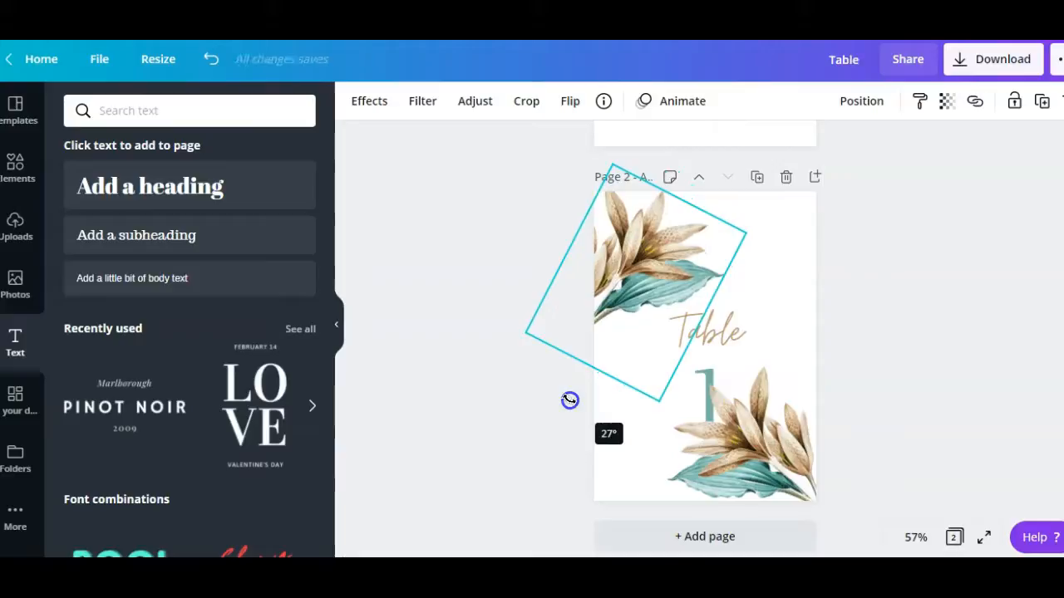
{"action": "left_click", "coordinate": [871, 307]}
Delete the "Table" text from the second page, move the "1" up and replace it with "One"
{"action": "left_click", "coordinate": [708, 332]}
{"action": "key", "text": "Delete"}
{"action": "left_click_drag", "start_coordinate": [708, 382], "coordinate": [708, 342]}
{"action": "double_click", "coordinate": [706, 357]}
{"action": "type", "text": "One"}
Set the "One" text in the Moontime font and centre it on the page
{"action": "key", "text": "ctrl+a"}
{"action": "left_click", "coordinate": [469, 101]}
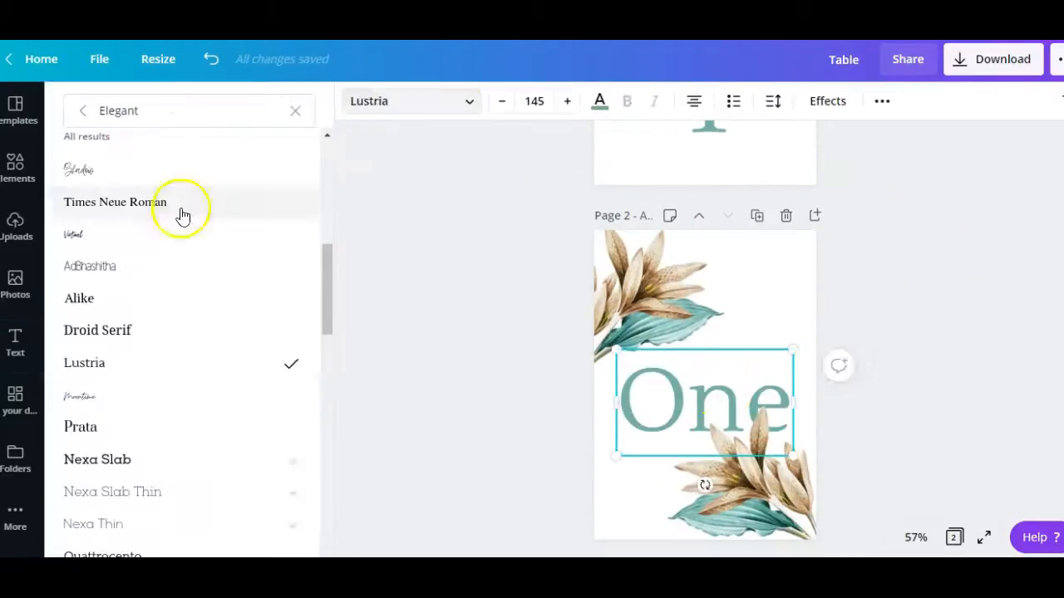
{"action": "left_click", "coordinate": [171, 387]}
{"action": "left_click_drag", "start_coordinate": [696, 390], "coordinate": [695, 373]}
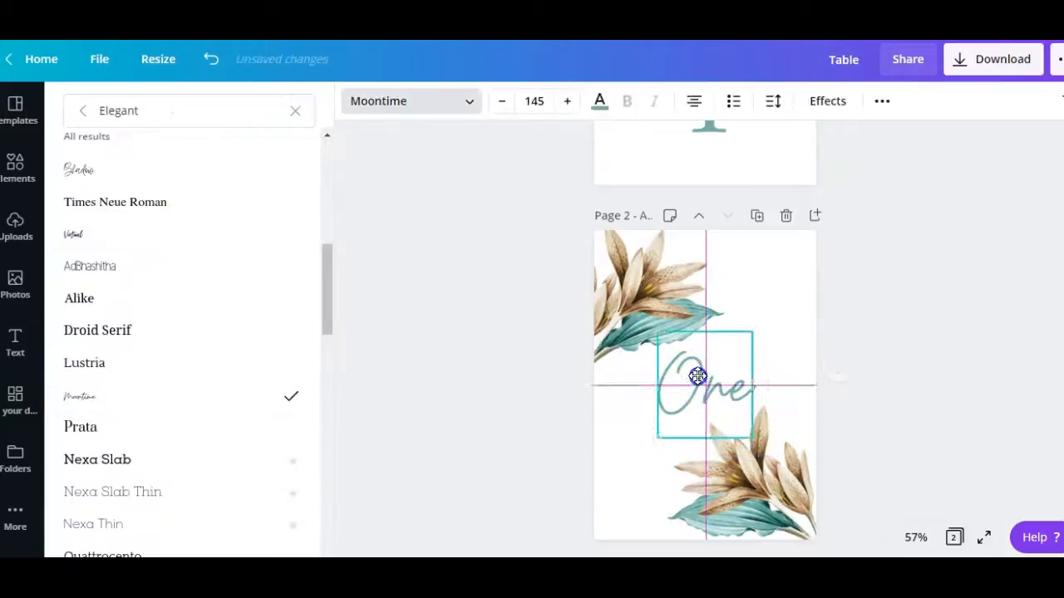
{"action": "left_click", "coordinate": [997, 416]}
Duplicate the first page and scale "Table" and the "1" down together on the copy
{"action": "scroll", "coordinate": [902, 420], "scroll_direction": "up", "scroll_amount": 3}
{"action": "left_click", "coordinate": [758, 151]}
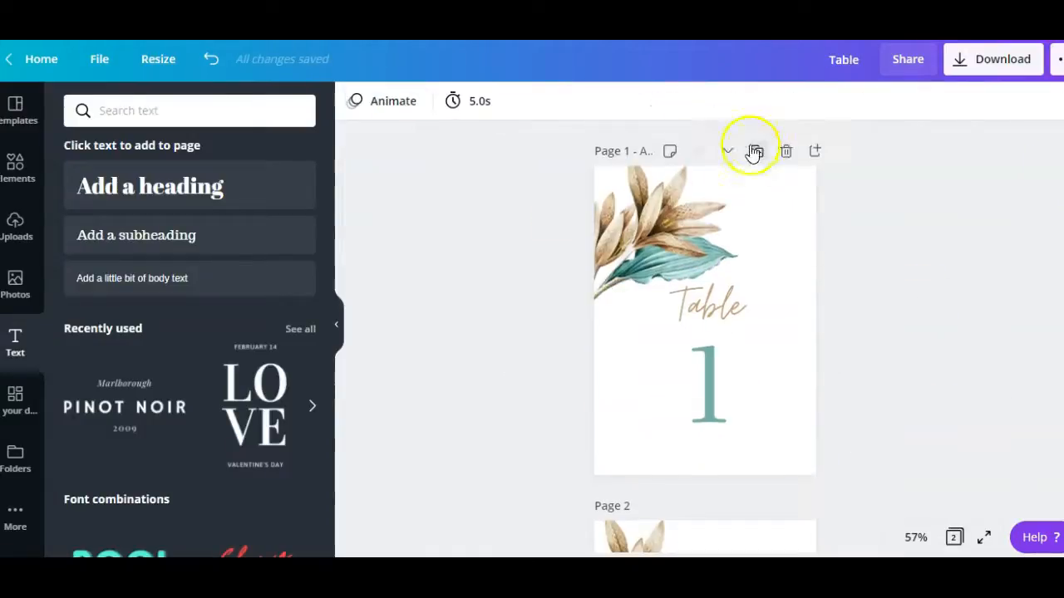
{"action": "scroll", "coordinate": [759, 336], "scroll_direction": "down", "scroll_amount": 1}
{"action": "left_click", "coordinate": [736, 442]}
{"action": "left_click", "coordinate": [725, 310], "text": "shift"}
{"action": "left_click_drag", "start_coordinate": [745, 451], "coordinate": [735, 429]}
{"action": "left_click", "coordinate": [912, 375]}
Set the size of "Table" on the copied page to 83 and move the "1" up slightly
{"action": "left_click", "coordinate": [720, 313]}
{"action": "left_click", "coordinate": [540, 98]}
{"action": "type", "text": "85"}
{"action": "left_click", "coordinate": [885, 354]}
{"action": "left_click", "coordinate": [704, 375]}
{"action": "left_click_drag", "start_coordinate": [704, 376], "coordinate": [704, 370]}
Duplicate the "Table" text, place the copy beneath the "1" and replace its wording with the couple's full names joined by "and"
{"action": "left_click", "coordinate": [707, 308]}
{"action": "left_click", "coordinate": [881, 102]}
{"action": "left_click", "coordinate": [872, 140]}
{"action": "left_click_drag", "start_coordinate": [723, 324], "coordinate": [647, 452]}
{"action": "left_click", "coordinate": [649, 451]}
{"action": "type", "text": "Kelvin and"}
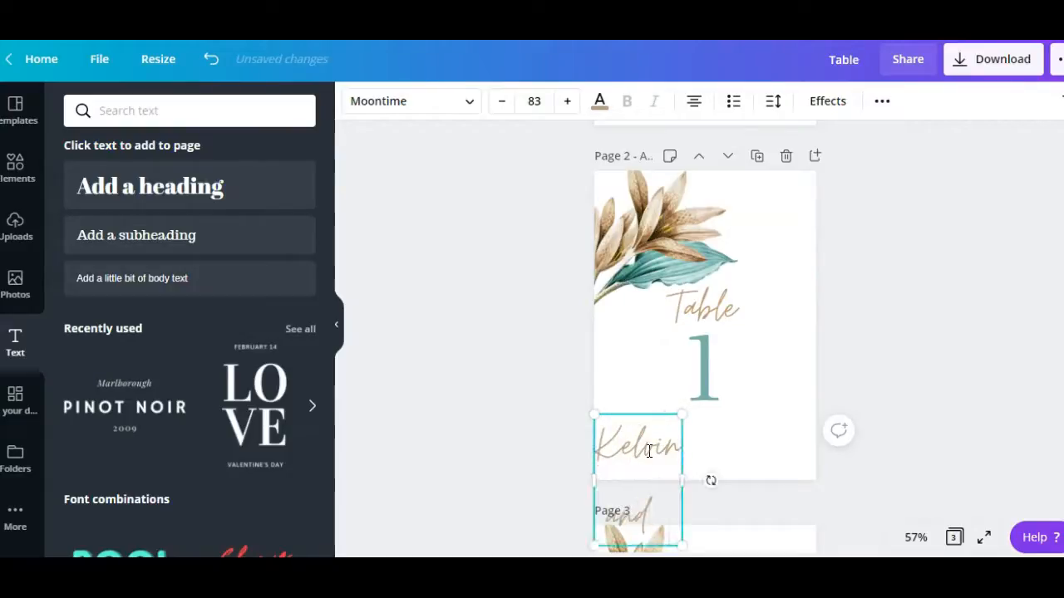
Widen the names text box to fit one line, set its size to 45 and centre it beneath the "1"
{"action": "scroll", "coordinate": [649, 451], "scroll_direction": "down", "scroll_amount": 5}
{"action": "left_click_drag", "start_coordinate": [681, 340], "coordinate": [872, 342]}
{"action": "key", "text": "ctrl+a"}
{"action": "left_click", "coordinate": [535, 106]}
{"action": "type", "text": "45"}
{"action": "left_click", "coordinate": [635, 130]}
{"action": "left_click_drag", "start_coordinate": [795, 157], "coordinate": [770, 163]}
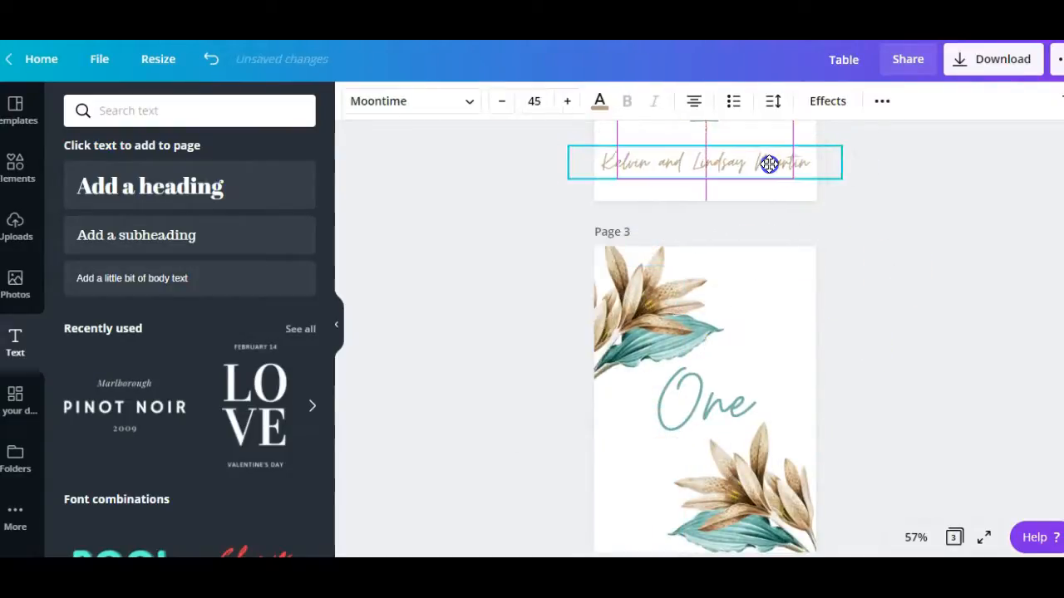
Replace "and" with "&" in the line with the couple's names
{"action": "scroll", "coordinate": [770, 164], "scroll_direction": "up", "scroll_amount": 3}
{"action": "scroll", "coordinate": [852, 385], "scroll_direction": "up", "scroll_amount": 1}
{"action": "left_click", "coordinate": [853, 385]}
{"action": "double_click", "coordinate": [670, 434]}
{"action": "type", "text": "&"}
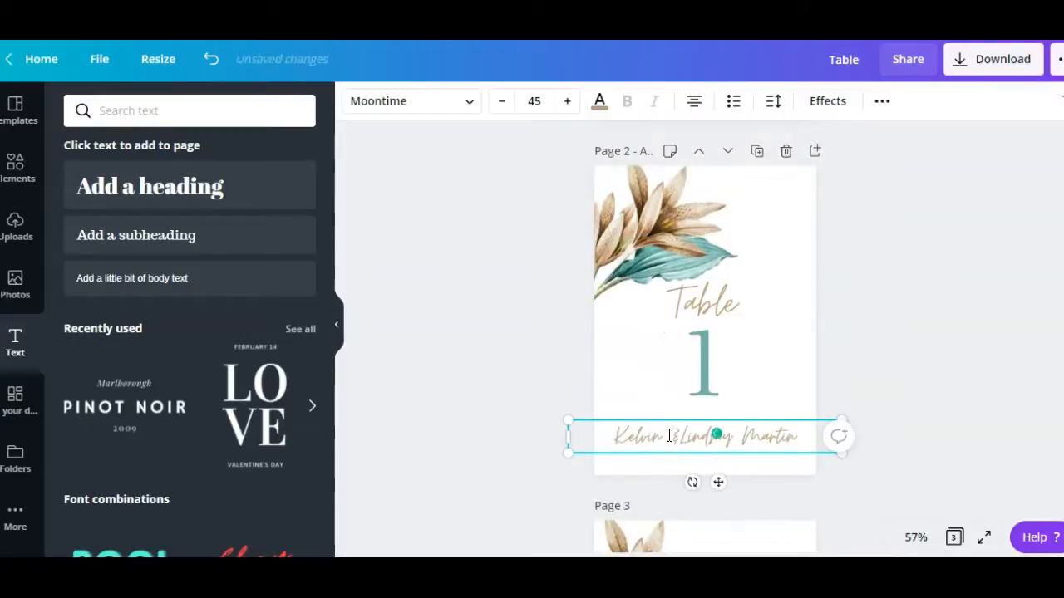
Set the couple's names in the Allura font at size 35
{"action": "triple_click", "coordinate": [758, 442]}
{"action": "left_click", "coordinate": [432, 109]}
{"action": "left_click_drag", "start_coordinate": [325, 300], "coordinate": [340, 428]}
{"action": "left_click", "coordinate": [284, 422]}
{"action": "left_click_drag", "start_coordinate": [328, 374], "coordinate": [341, 504]}
{"action": "left_click", "coordinate": [238, 383]}
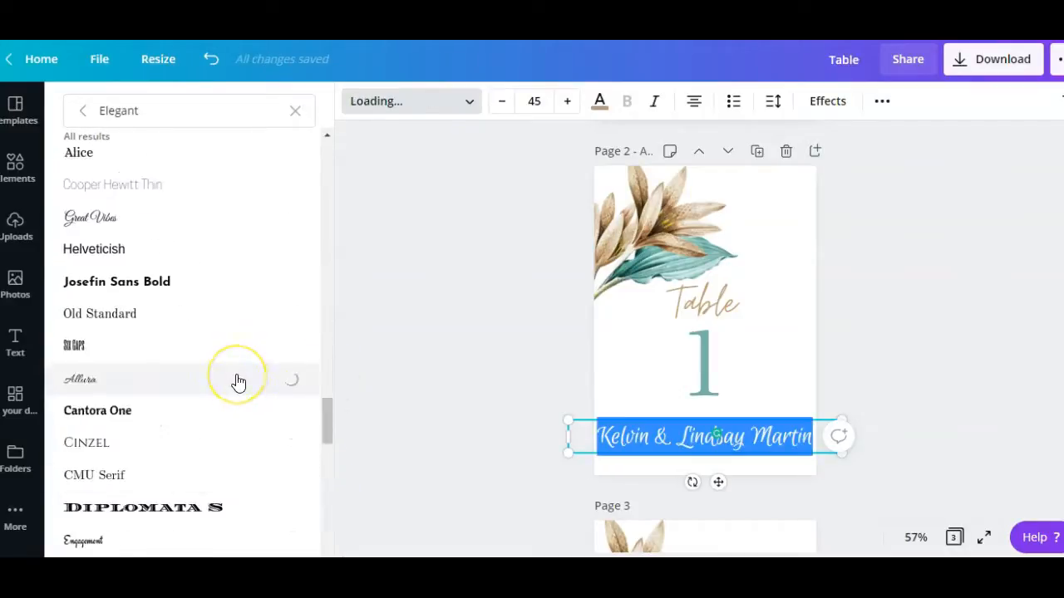
{"action": "left_click", "coordinate": [532, 100]}
{"action": "type", "text": "35"}
{"action": "key", "text": "Return"}
{"action": "left_click", "coordinate": [902, 332]}
{"action": "left_click", "coordinate": [787, 440]}
{"action": "left_click", "coordinate": [886, 308]}
Add a body text box beneath the couple's names reading "August 29 2021"
{"action": "left_click_drag", "start_coordinate": [132, 278], "coordinate": [719, 455]}
{"action": "type", "text": "Augus"}
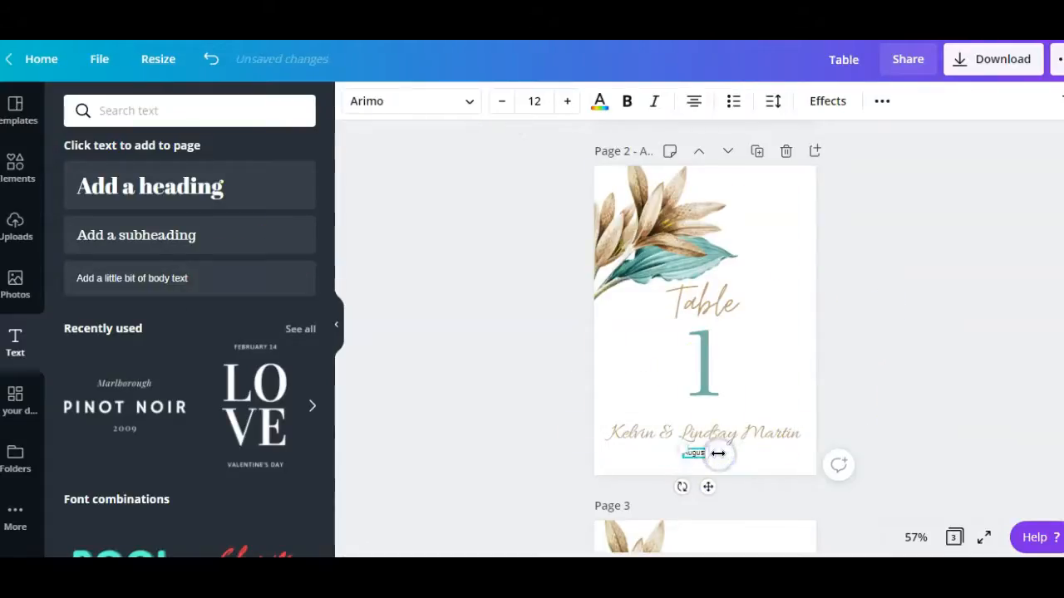
{"action": "left_click", "coordinate": [880, 443]}
{"action": "left_click", "coordinate": [708, 382]}
{"action": "left_click", "coordinate": [832, 447]}
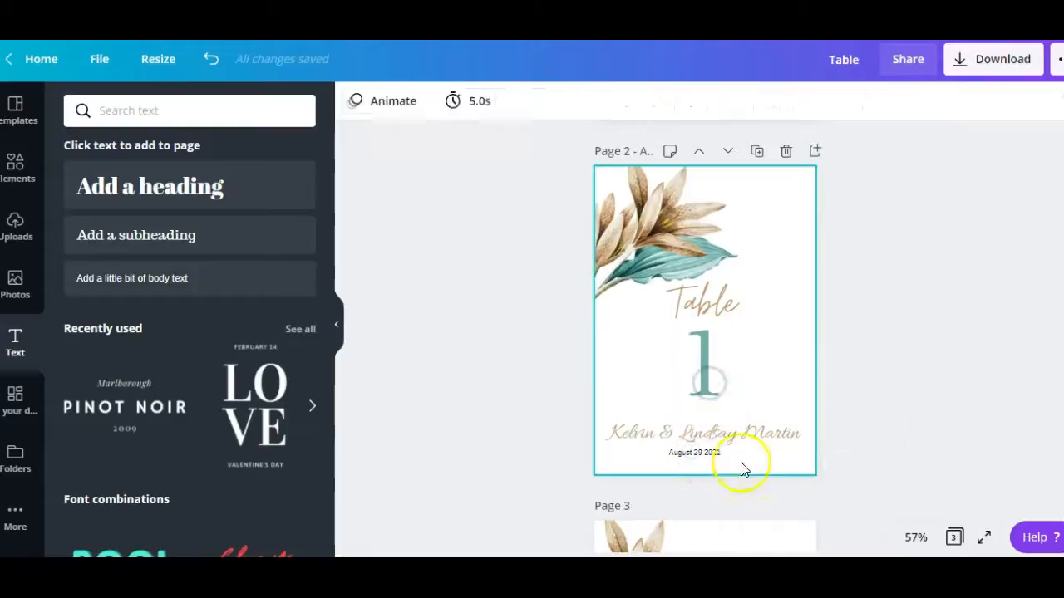
Set the date in the Lustria font, enlarge it by several points and centre it beneath the names
{"action": "left_click", "coordinate": [708, 455]}
{"action": "left_click", "coordinate": [460, 106]}
{"action": "left_click", "coordinate": [294, 112]}
{"action": "type", "text": "lus"}
{"action": "left_click", "coordinate": [246, 191]}
{"action": "left_click", "coordinate": [567, 105]}
{"action": "left_click", "coordinate": [567, 105]}
{"action": "left_click", "coordinate": [566, 106]}
{"action": "left_click", "coordinate": [567, 105]}
{"action": "left_click", "coordinate": [567, 106]}
{"action": "left_click", "coordinate": [878, 410]}
{"action": "left_click_drag", "start_coordinate": [720, 459], "coordinate": [728, 464]}
Change the date text from black to one of the available colour swatches
{"action": "left_click", "coordinate": [759, 432]}
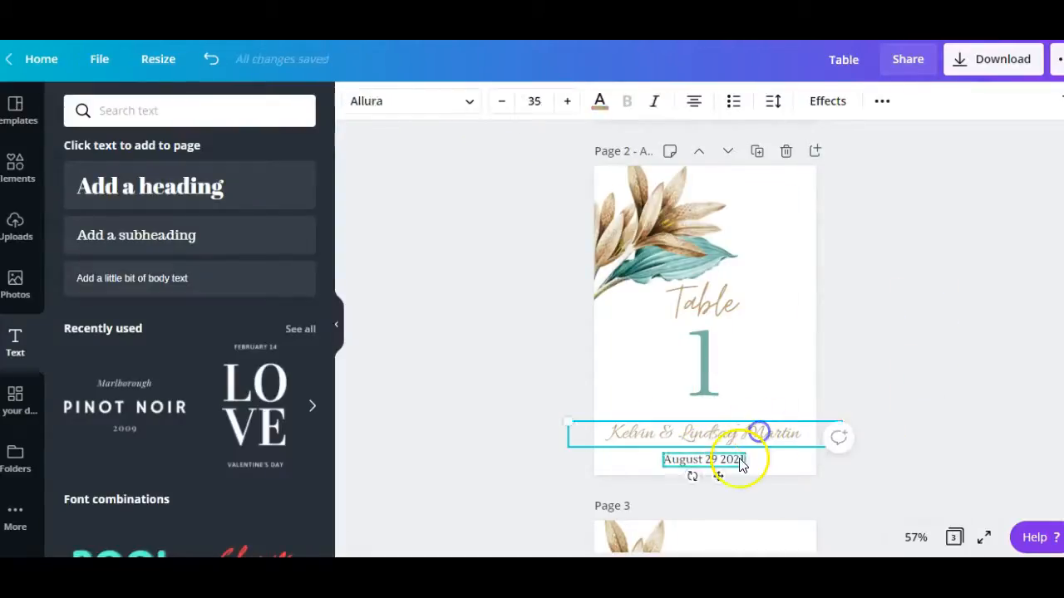
{"action": "left_click", "coordinate": [739, 460]}
{"action": "left_click", "coordinate": [599, 103]}
{"action": "left_click", "coordinate": [166, 258]}
{"action": "left_click", "coordinate": [547, 416]}
Move the names and date slightly lower on the page together and add the comma in "August 29, 2021"
{"action": "left_click_drag", "start_coordinate": [862, 472], "coordinate": [693, 422]}
{"action": "left_click_drag", "start_coordinate": [545, 418], "coordinate": [710, 463]}
{"action": "left_click", "coordinate": [713, 471]}
{"action": "left_click", "coordinate": [853, 410]}
Select "Table", the couple's names and the date together and colour them teal
{"action": "left_click", "coordinate": [763, 433]}
{"action": "left_click", "coordinate": [712, 371]}
{"action": "left_click_drag", "start_coordinate": [815, 483], "coordinate": [599, 99]}
{"action": "left_click", "coordinate": [599, 100]}
{"action": "left_click", "coordinate": [209, 468]}
{"action": "left_click", "coordinate": [495, 332]}
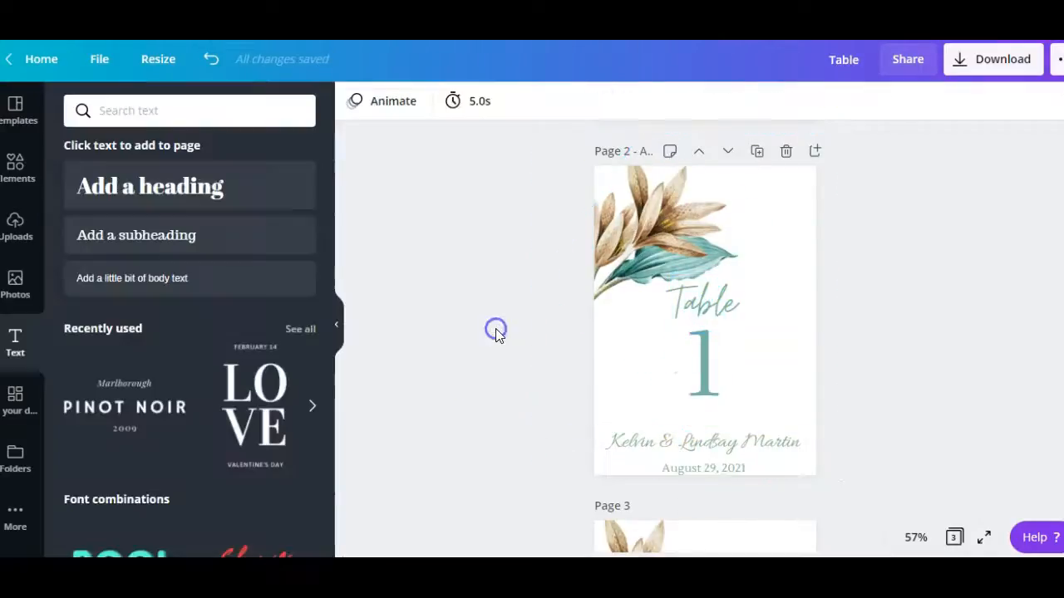
Rename the design as "Table Number"
{"action": "scroll", "coordinate": [705, 336], "scroll_direction": "down", "scroll_amount": 4}
{"action": "scroll", "coordinate": [1049, 180], "scroll_direction": "up", "scroll_amount": 8}
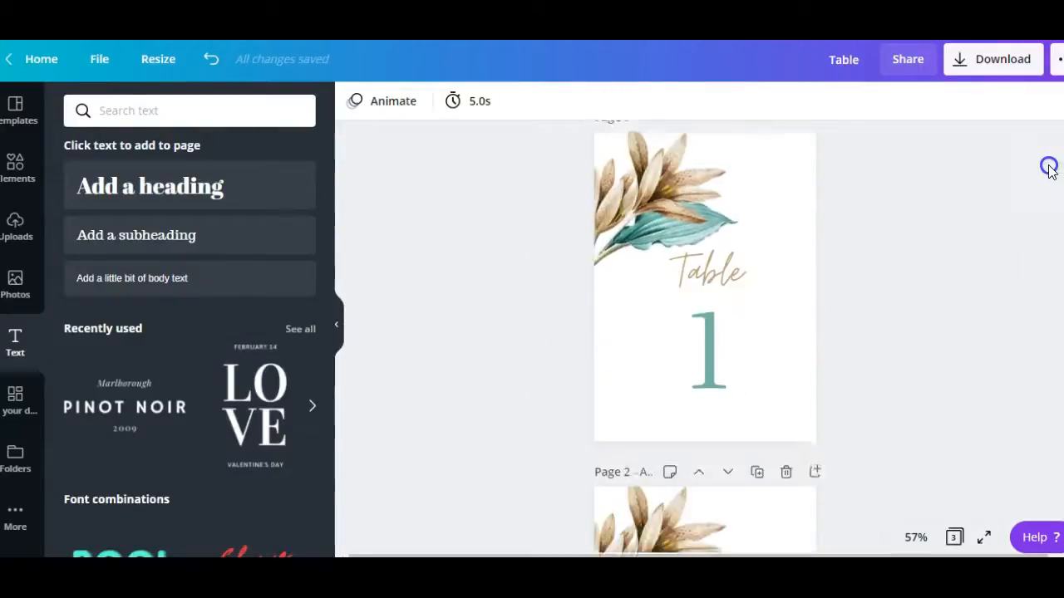
{"action": "scroll", "coordinate": [705, 337], "scroll_direction": "down", "scroll_amount": 6}
{"action": "type", "text": "T"}
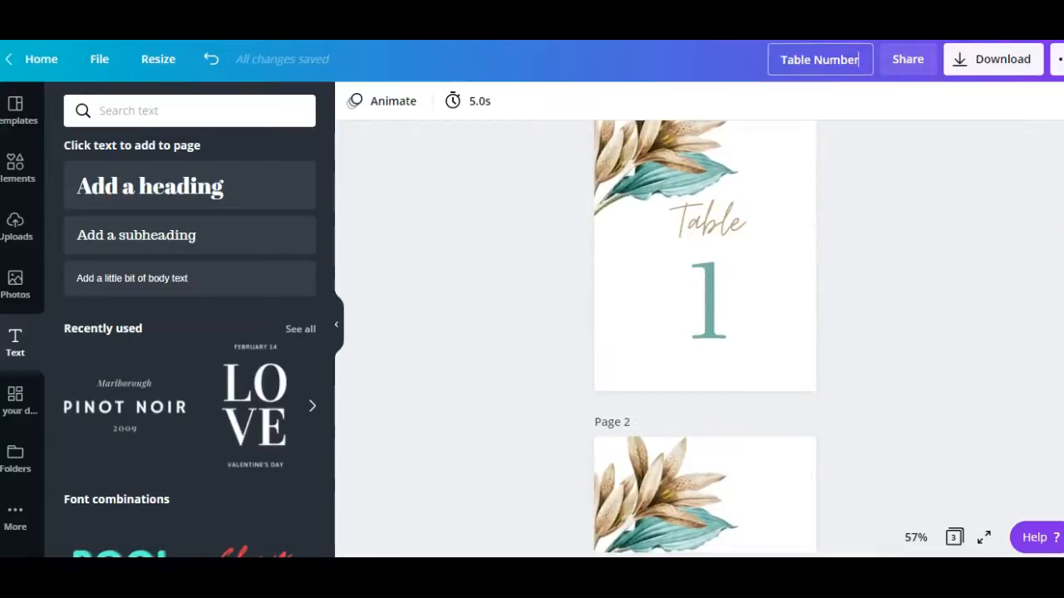
{"action": "key", "text": "Return"}
Duplicate the first page, "Table 1", and change the number on the copy to 2
{"action": "scroll", "coordinate": [705, 336], "scroll_direction": "up", "scroll_amount": 1}
{"action": "left_click", "coordinate": [814, 307]}
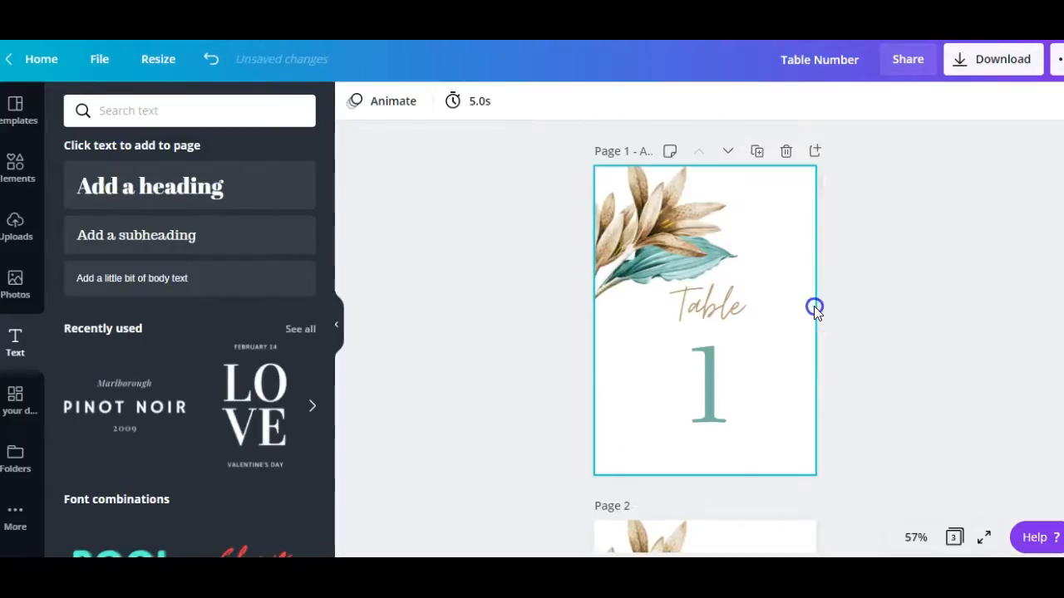
{"action": "left_click", "coordinate": [757, 152]}
{"action": "left_click", "coordinate": [708, 400]}
{"action": "double_click", "coordinate": [709, 399]}
{"action": "type", "text": "2"}
Duplicate the "Table 2" page and change the number on the copy to 3
{"action": "left_click", "coordinate": [758, 176]}
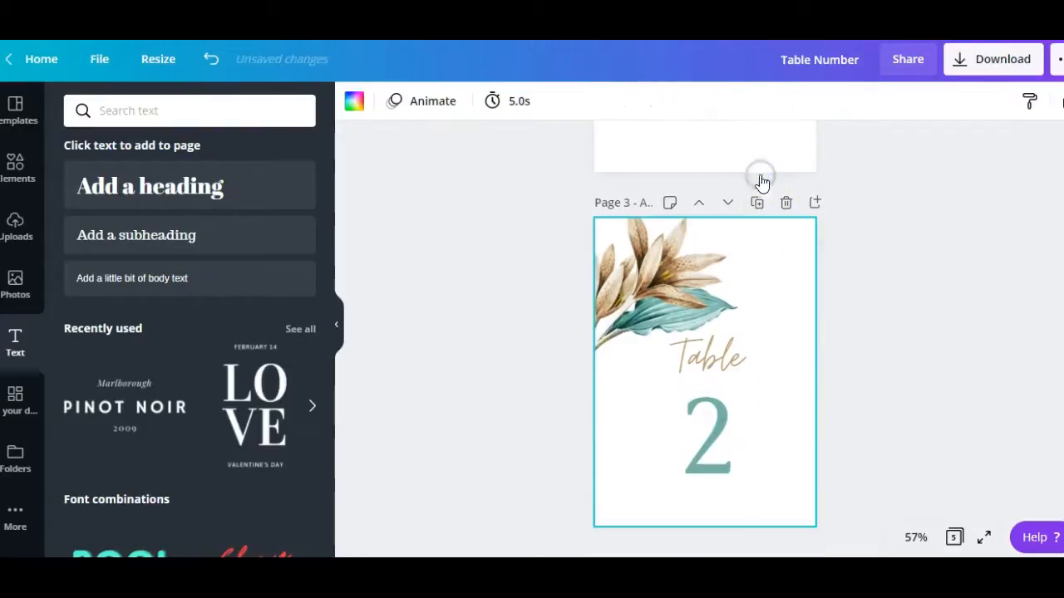
{"action": "left_click", "coordinate": [707, 423]}
{"action": "double_click", "coordinate": [707, 422]}
{"action": "type", "text": "3"}
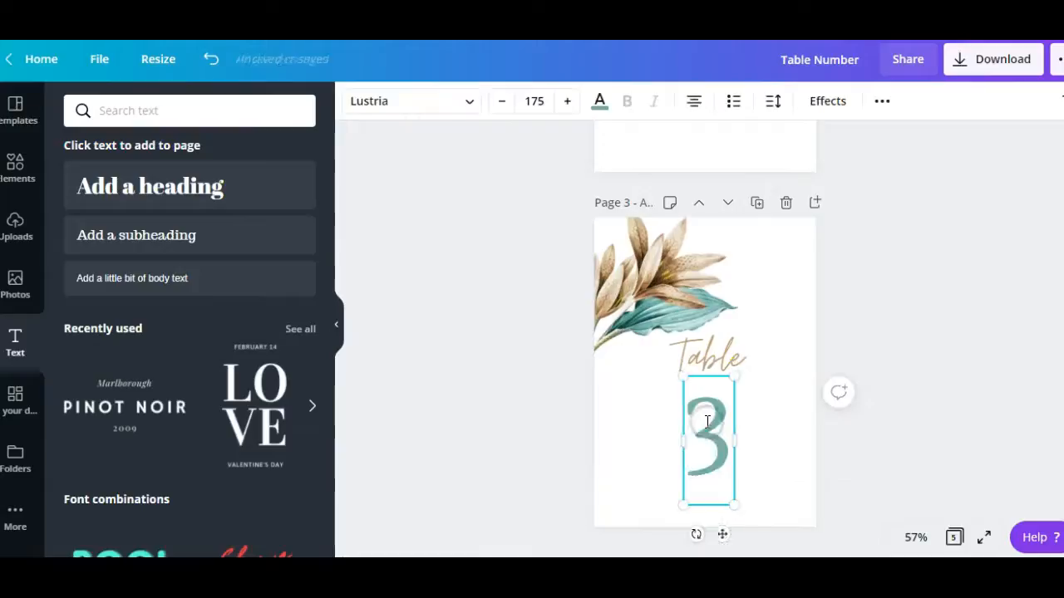
Duplicate the "Table 3" page and change the number on the copy to 4
{"action": "left_click", "coordinate": [757, 205]}
{"action": "left_click", "coordinate": [718, 433]}
{"action": "double_click", "coordinate": [718, 435]}
{"action": "type", "text": "4"}
{"action": "left_click", "coordinate": [903, 363]}
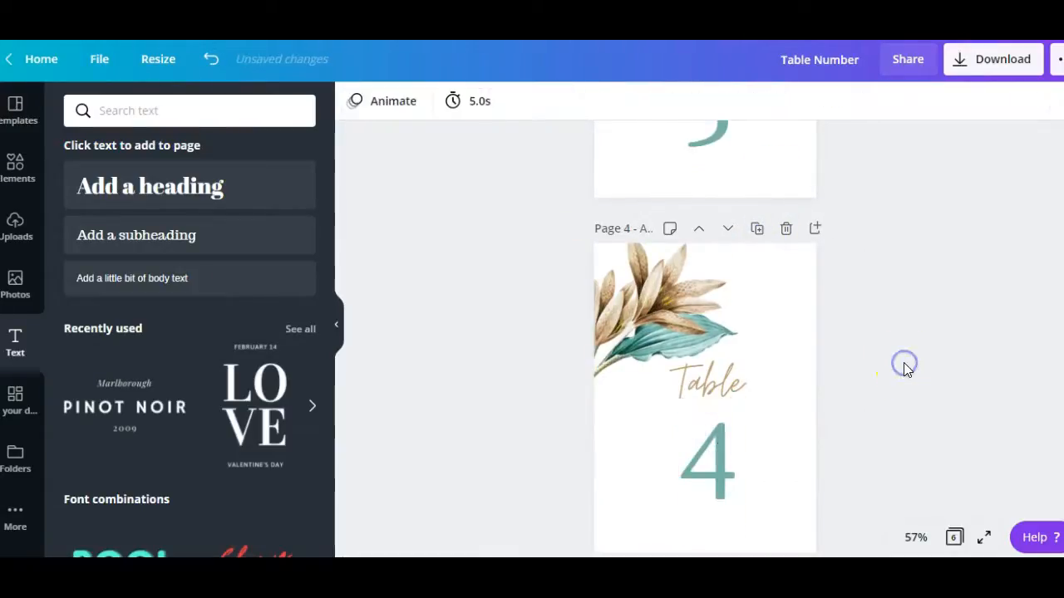
Download all pages of the design as PDF Print with crop marks and bleed, and dismiss the completion dialog
{"action": "scroll", "coordinate": [705, 333], "scroll_direction": "down", "scroll_amount": 2}
{"action": "scroll", "coordinate": [705, 333], "scroll_direction": "up", "scroll_amount": 8}
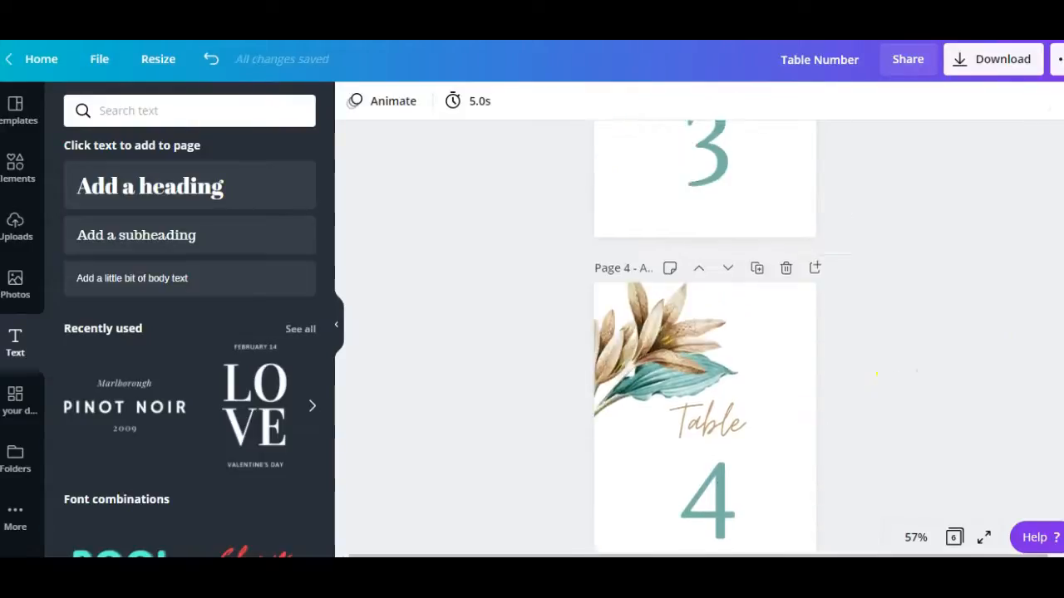
{"action": "scroll", "coordinate": [704, 332], "scroll_direction": "up", "scroll_amount": 3}
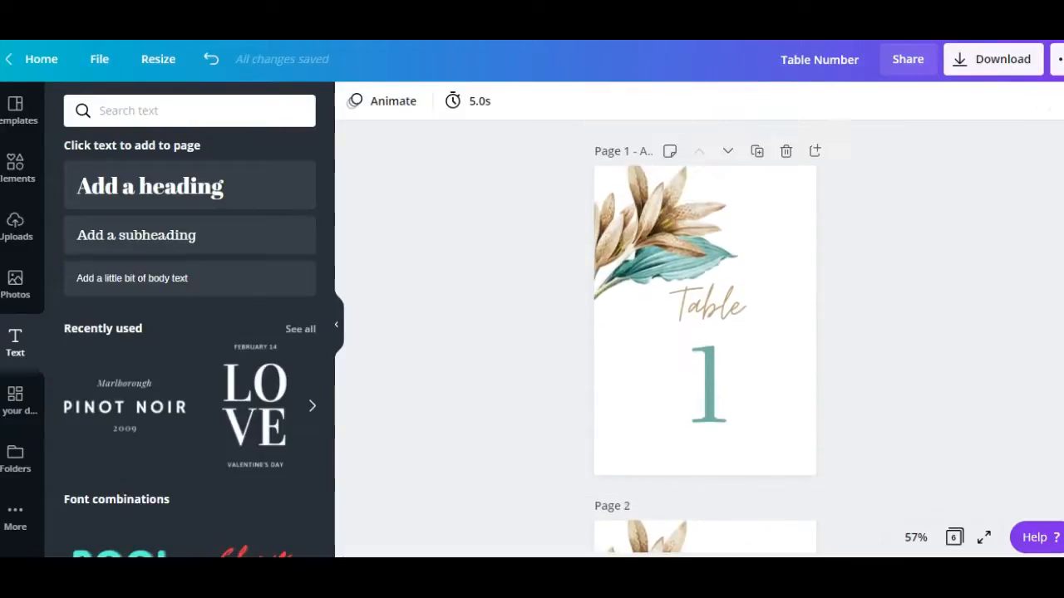
{"action": "left_click", "coordinate": [987, 73]}
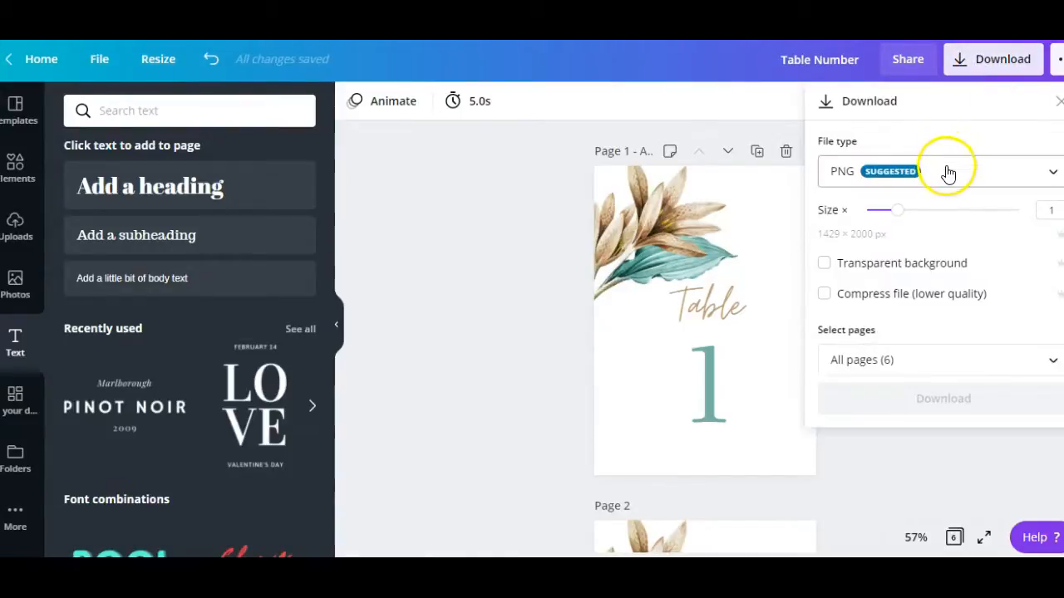
{"action": "left_click", "coordinate": [946, 172]}
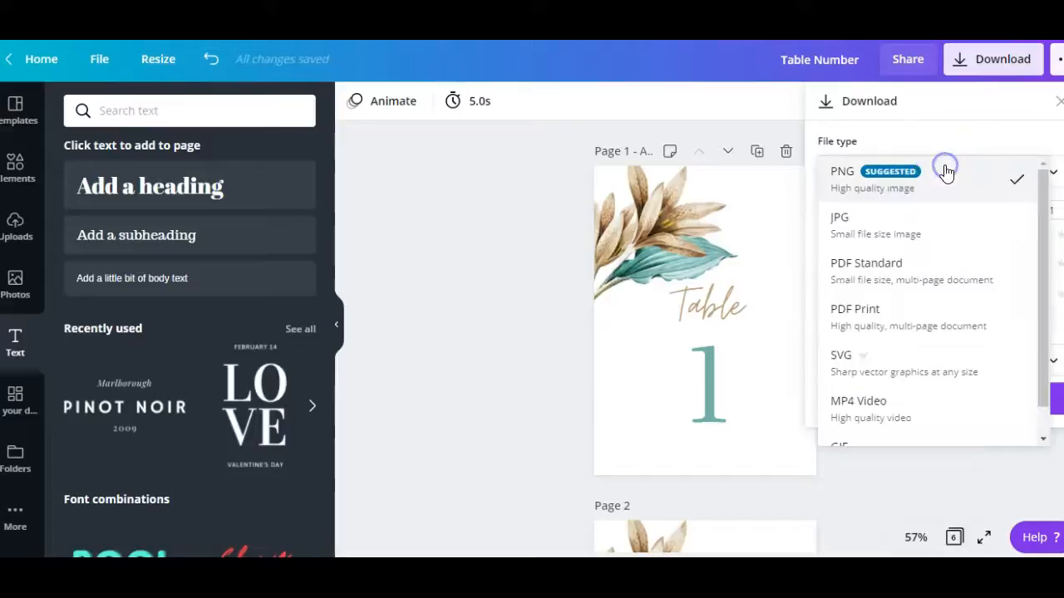
{"action": "left_click", "coordinate": [921, 327]}
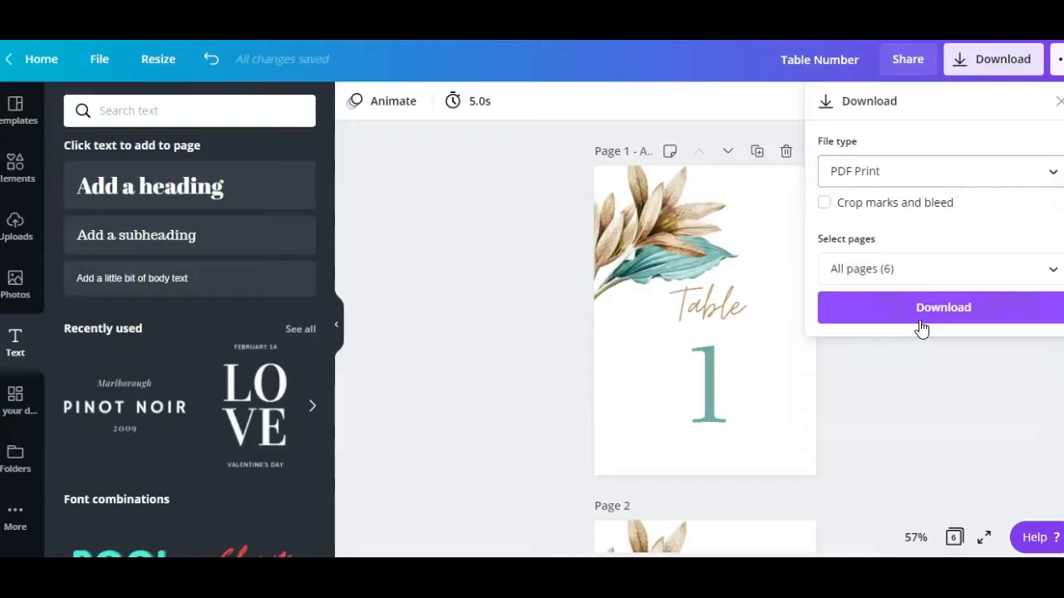
{"action": "left_click", "coordinate": [919, 216]}
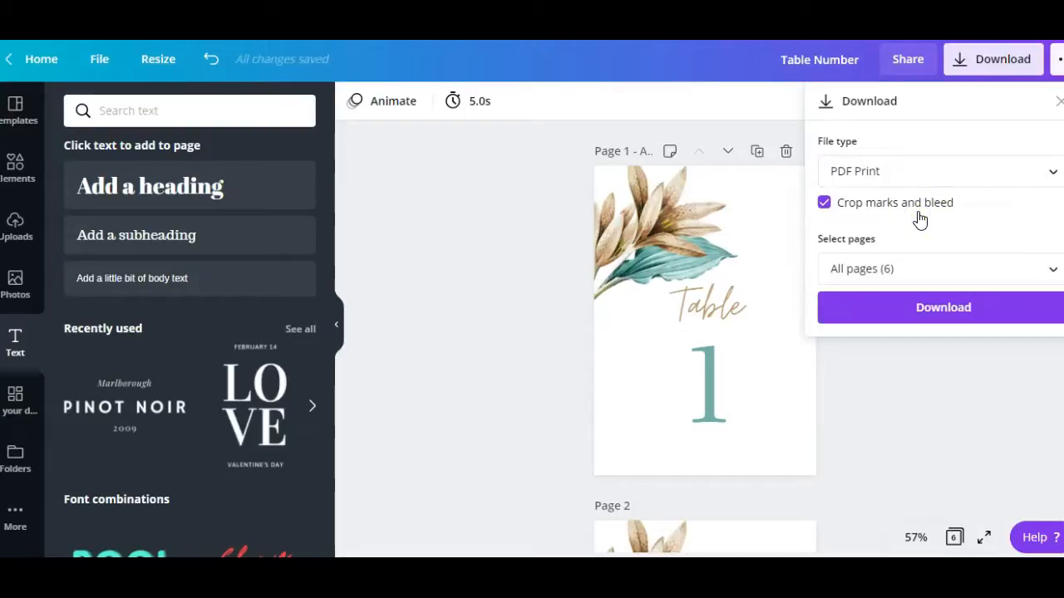
{"action": "left_click", "coordinate": [919, 303]}
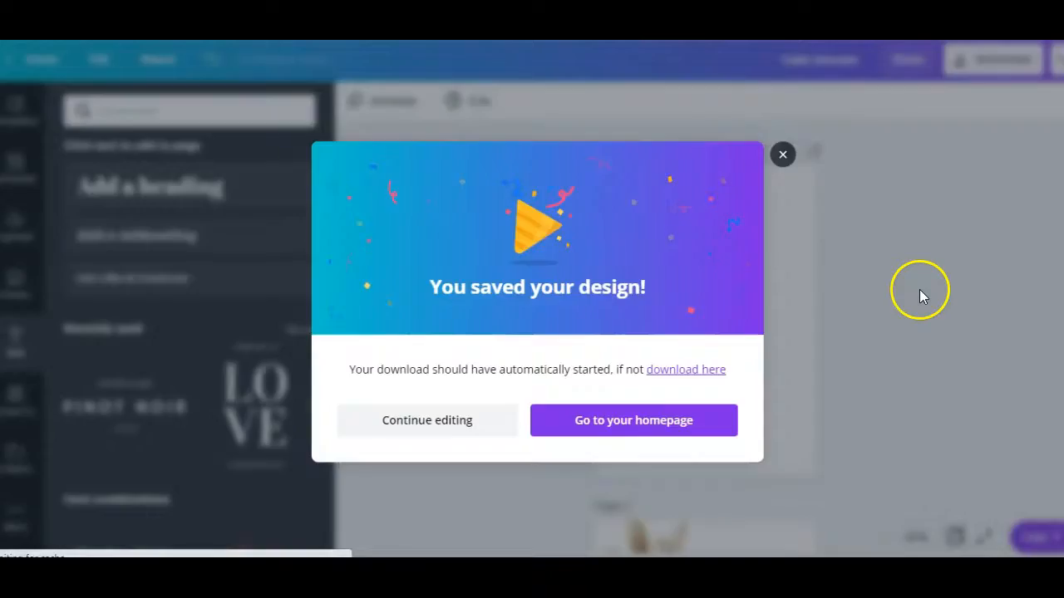
{"action": "left_click", "coordinate": [781, 155]}
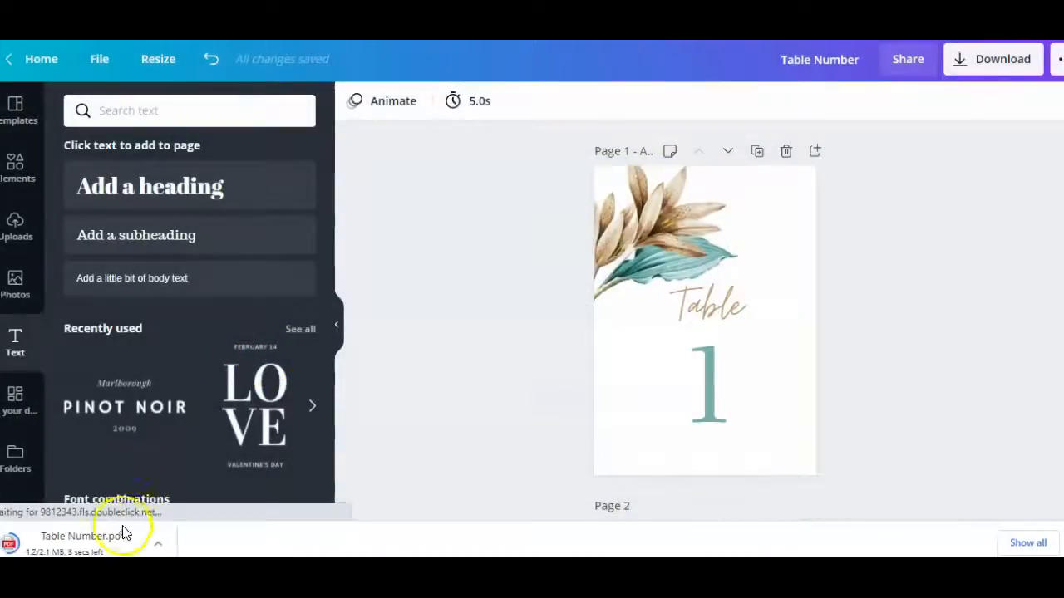
Open the downloaded Table Number PDF and look through all its pages, returning to the first
{"action": "left_click", "coordinate": [116, 540]}
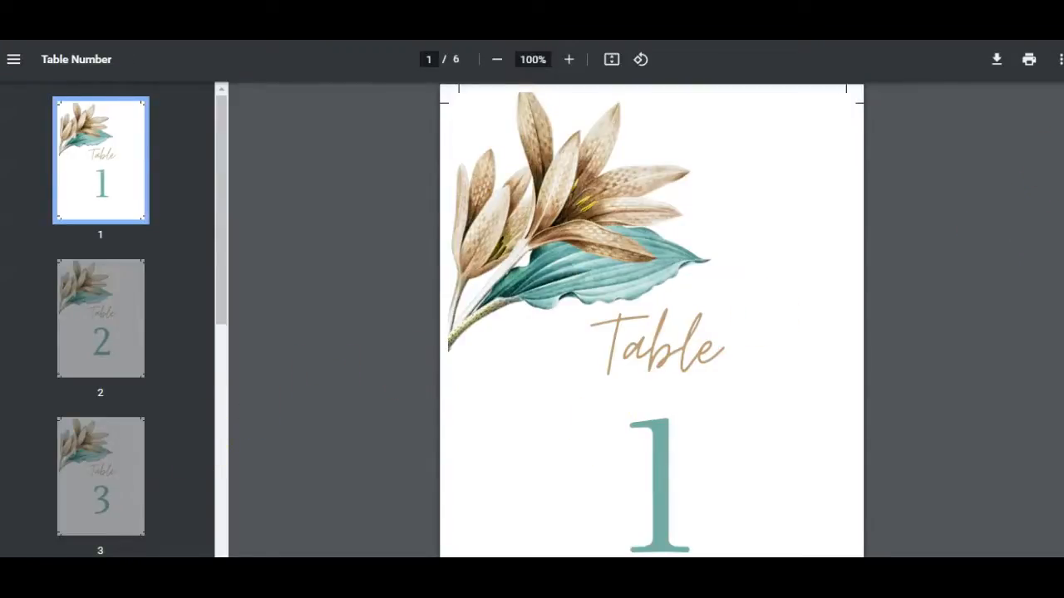
{"action": "scroll", "coordinate": [652, 320], "scroll_direction": "down", "scroll_amount": 7}
{"action": "scroll", "coordinate": [652, 320], "scroll_direction": "down", "scroll_amount": 8}
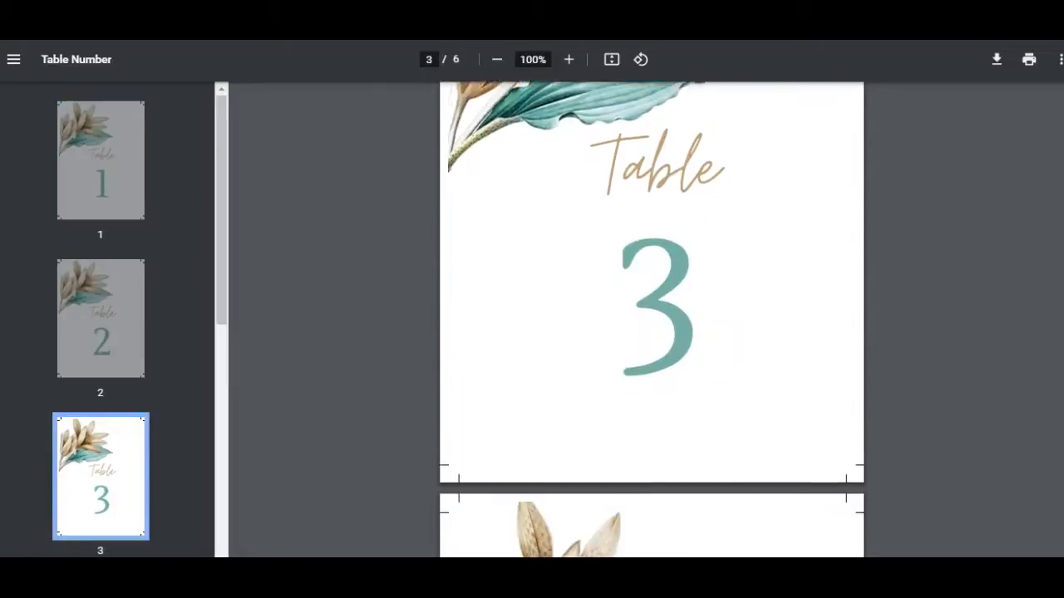
{"action": "scroll", "coordinate": [651, 320], "scroll_direction": "down", "scroll_amount": 15}
{"action": "scroll", "coordinate": [651, 320], "scroll_direction": "down", "scroll_amount": 7}
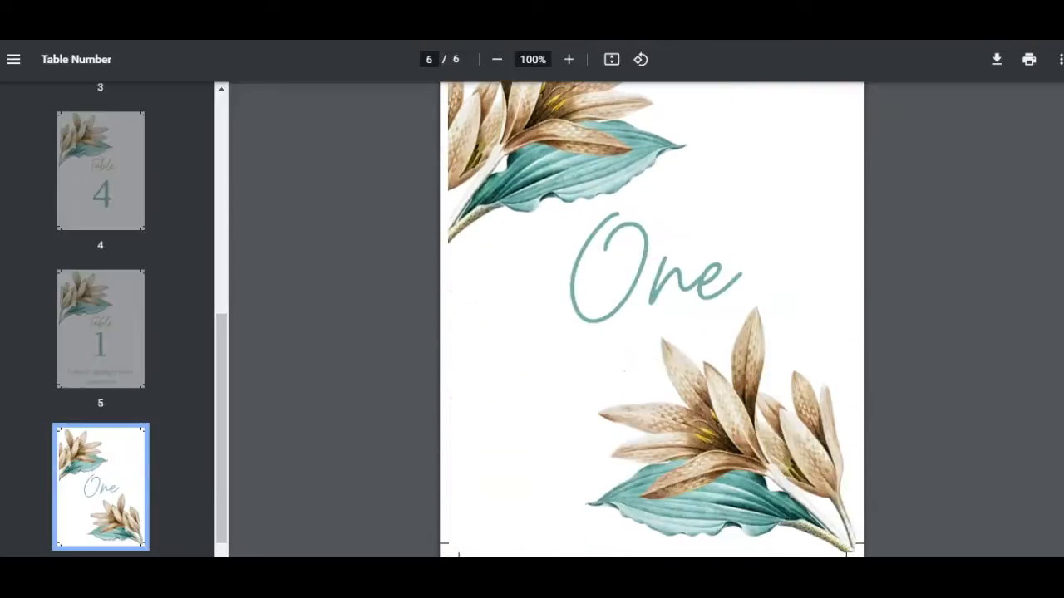
{"action": "left_click_drag", "start_coordinate": [1063, 519], "coordinate": [1054, 106]}
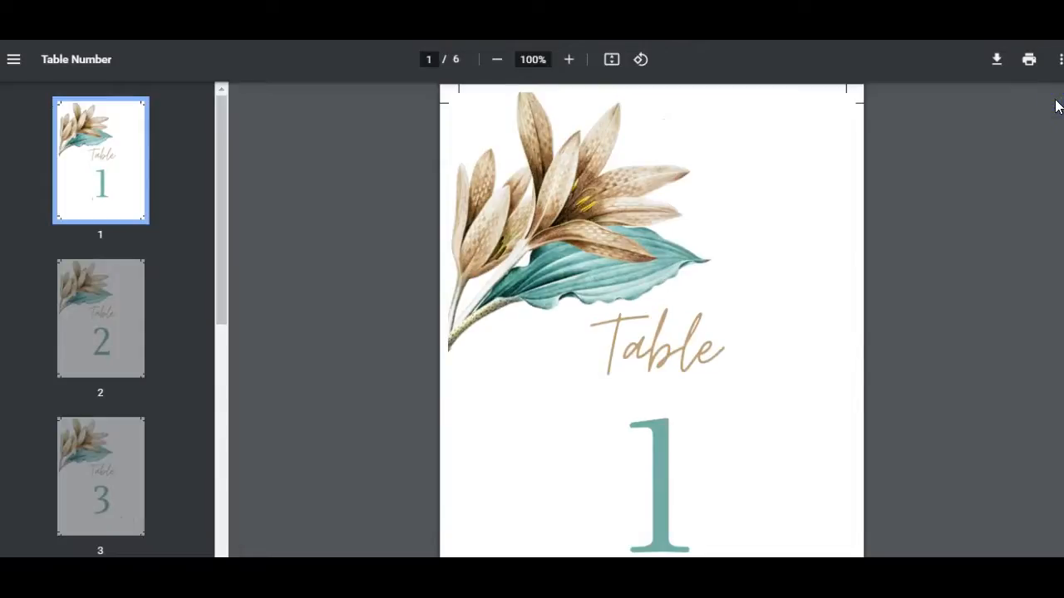